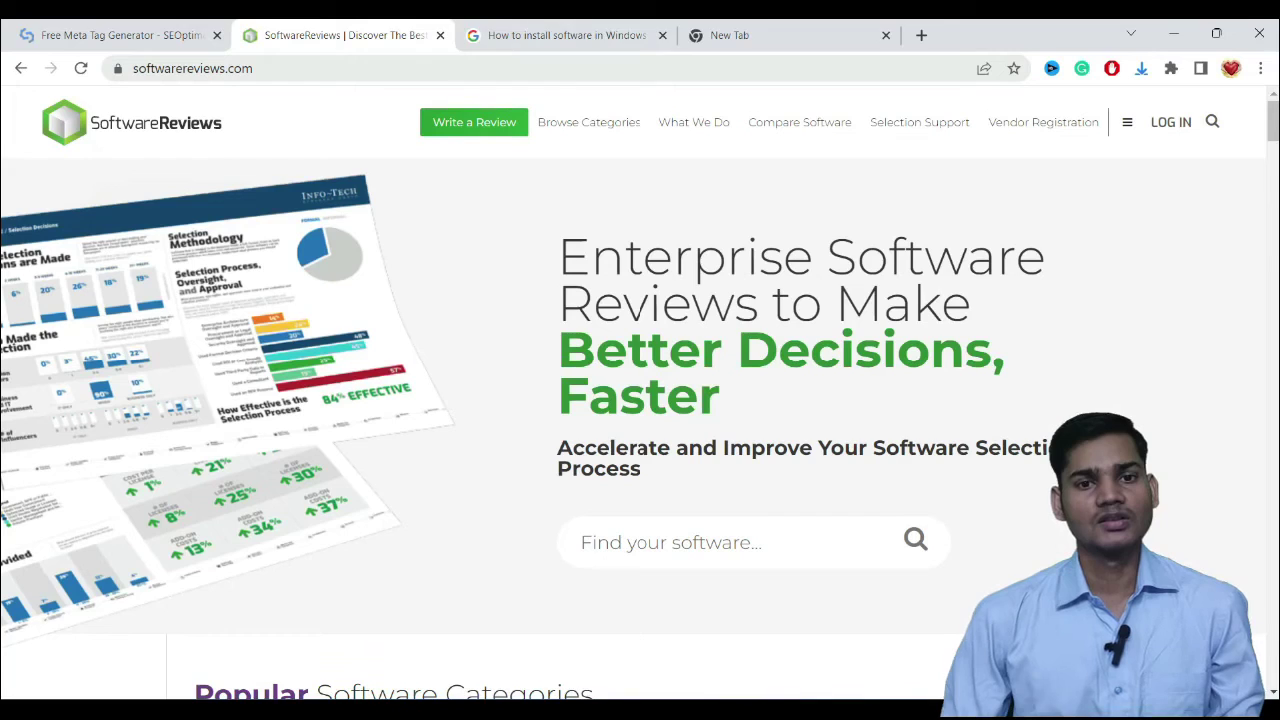
# Step: Switch from the SoftwareReviews homepage to the blank new browser tab
pyautogui.click(760, 35)
# Step: Search Google for 'how to use software' using the address-bar suggestion
pyautogui.click(445, 60)
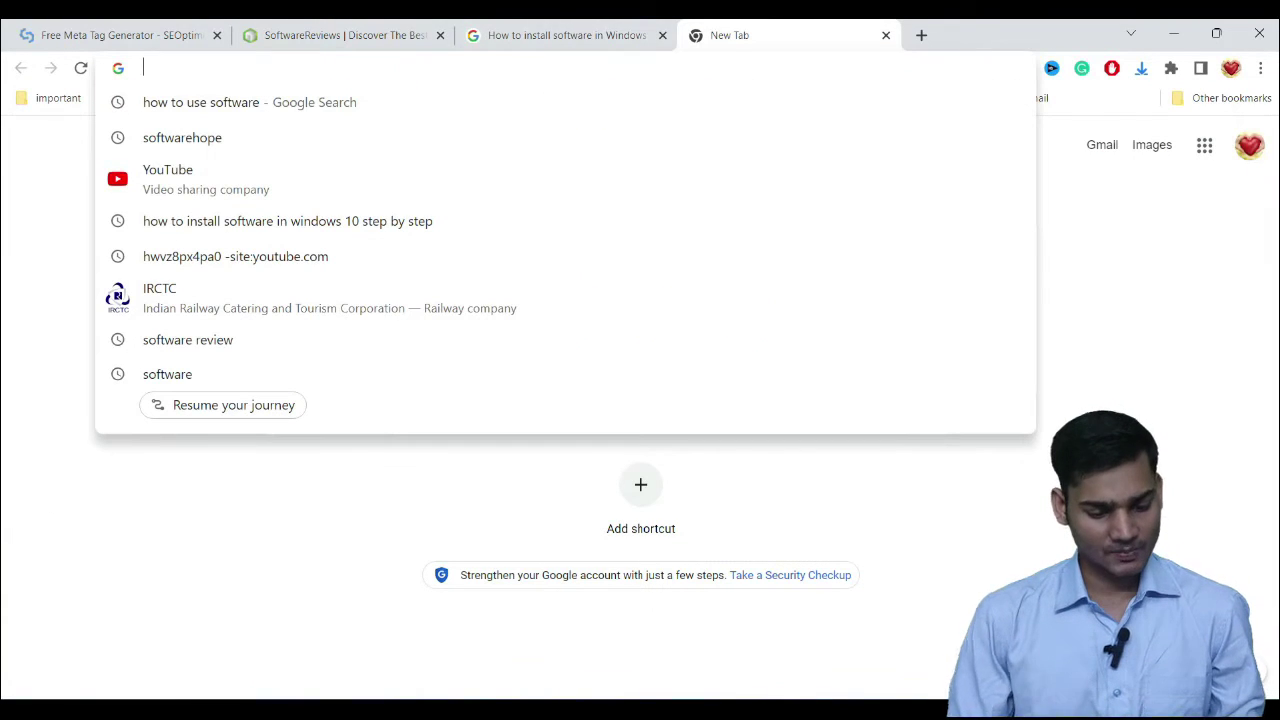
pyautogui.write('h')
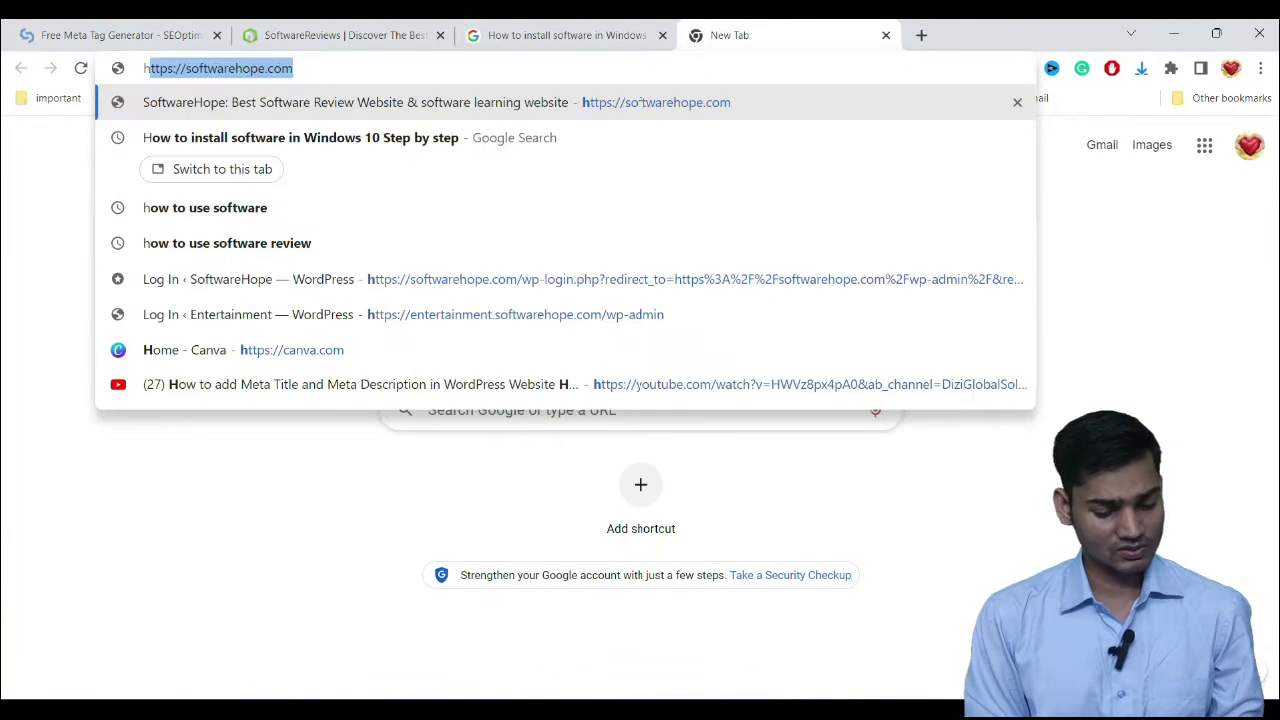
pyautogui.write('ow to')
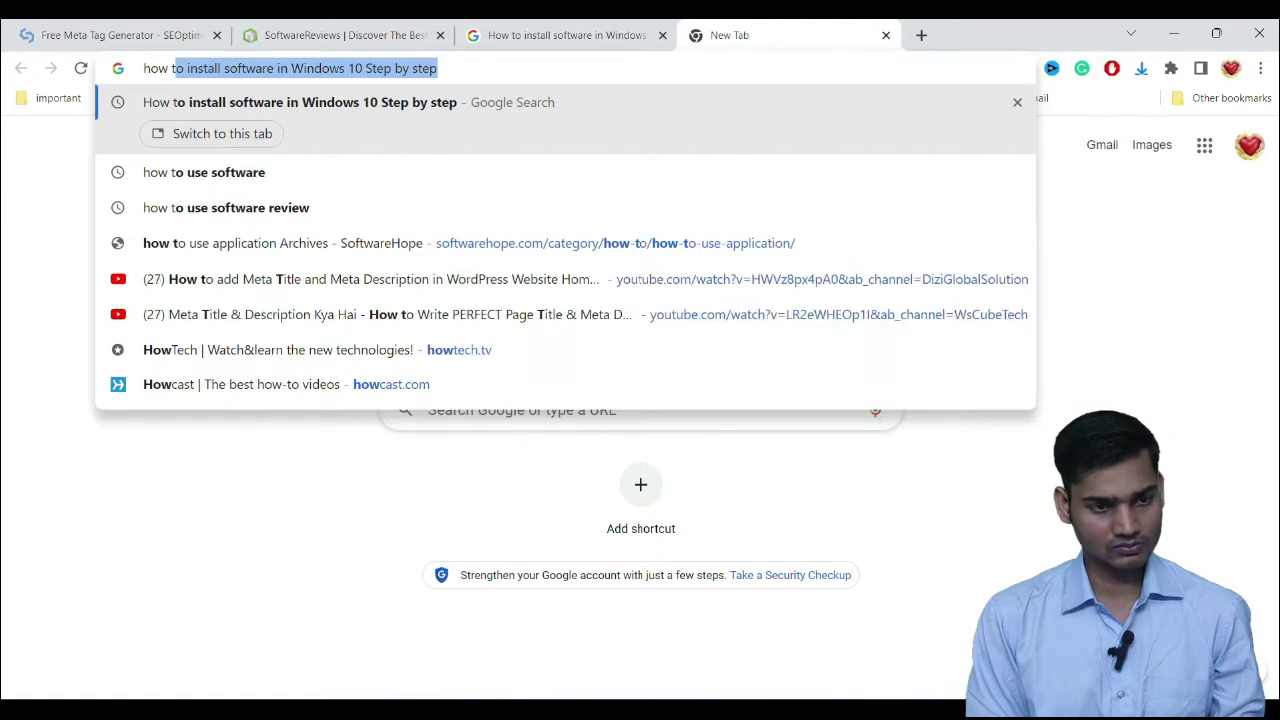
pyautogui.click(225, 172)
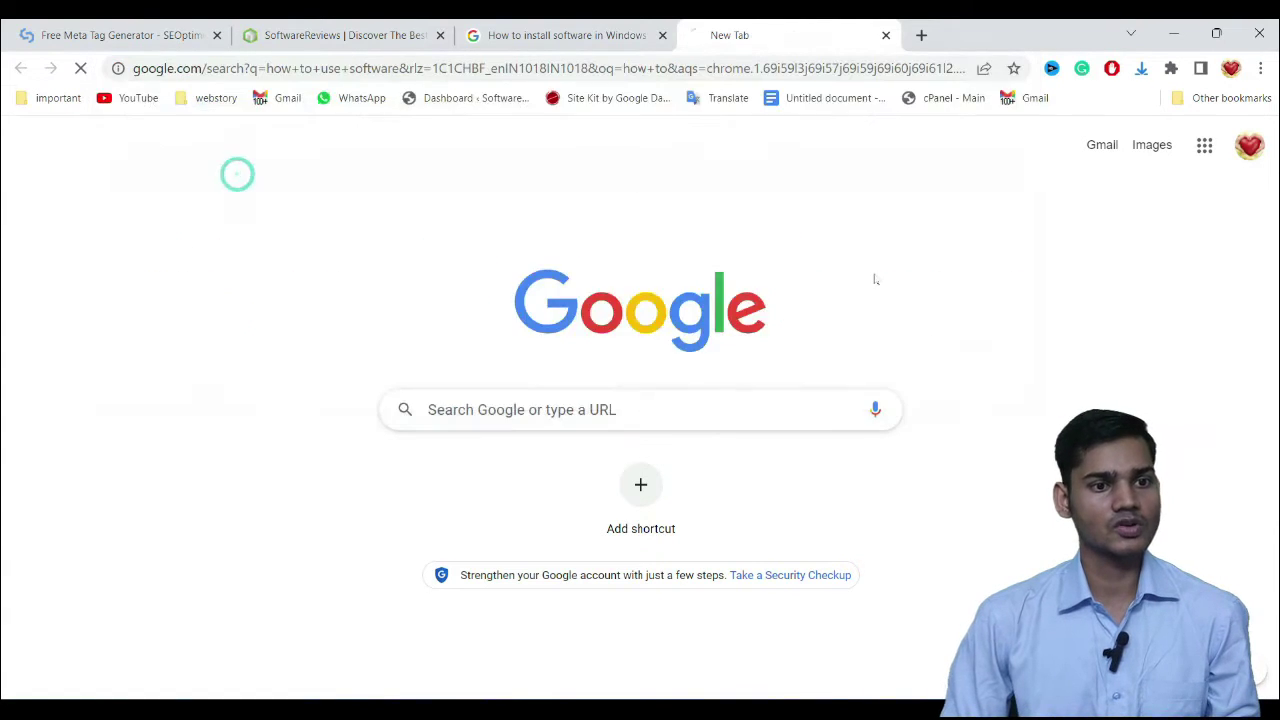
# Step: Highlight the GCFGlobal result's snippet about installing software on a Windows PC
pyautogui.scroll(-9, 872, 312)
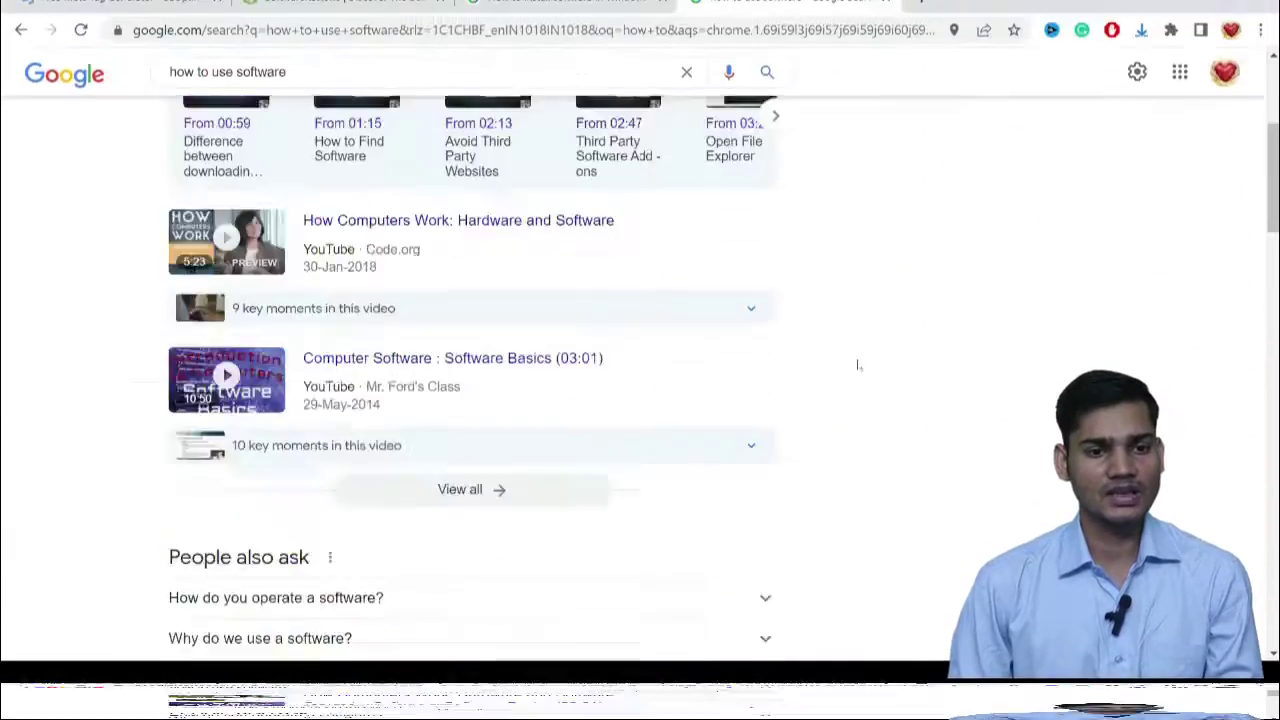
pyautogui.scroll(-5, 857, 363)
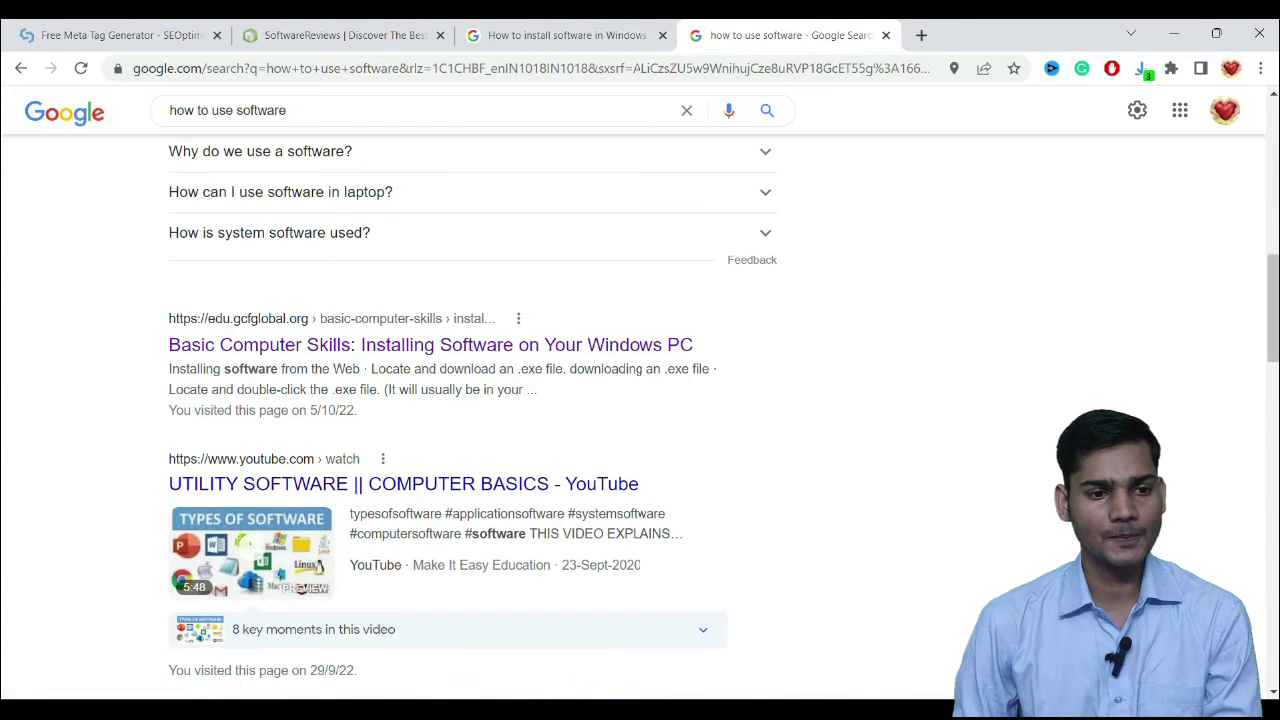
pyautogui.moveTo(168, 370); pyautogui.dragTo(547, 403)
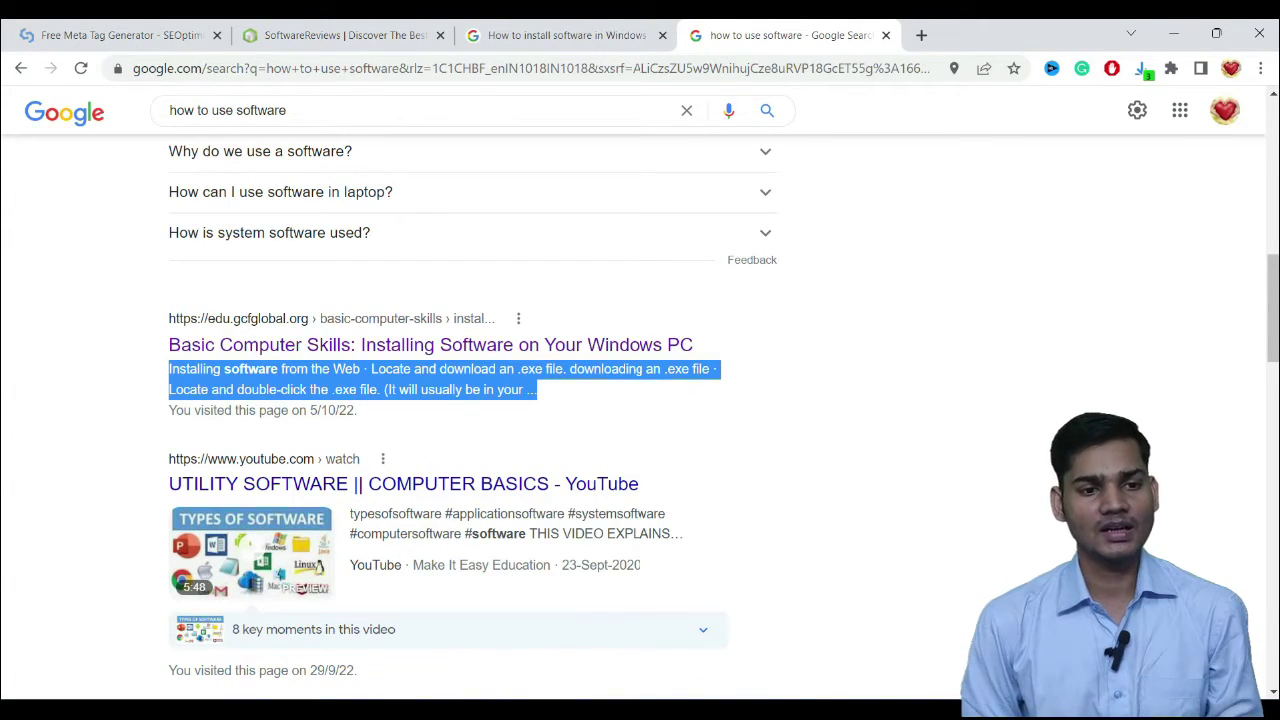
pyautogui.scroll(10, 380, 360)
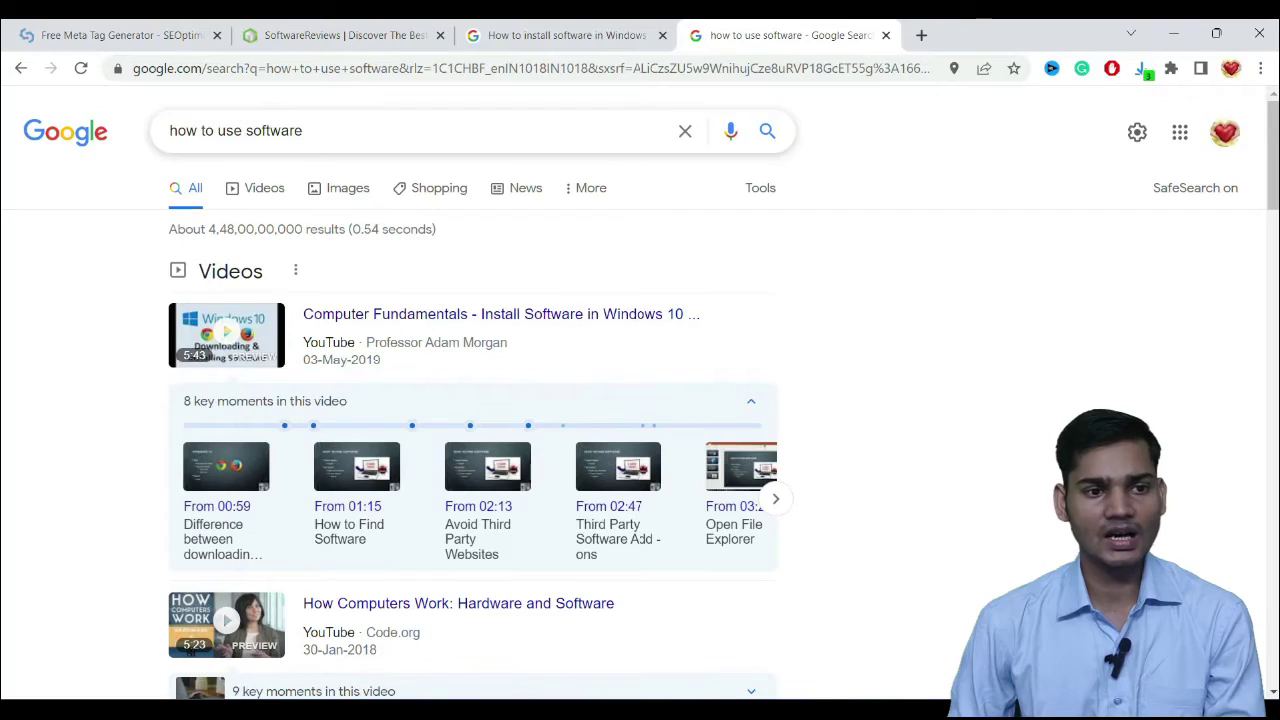
pyautogui.moveTo(250, 131); pyautogui.dragTo(420, 131)
pyautogui.moveTo(206, 131); pyautogui.dragTo(169, 131)
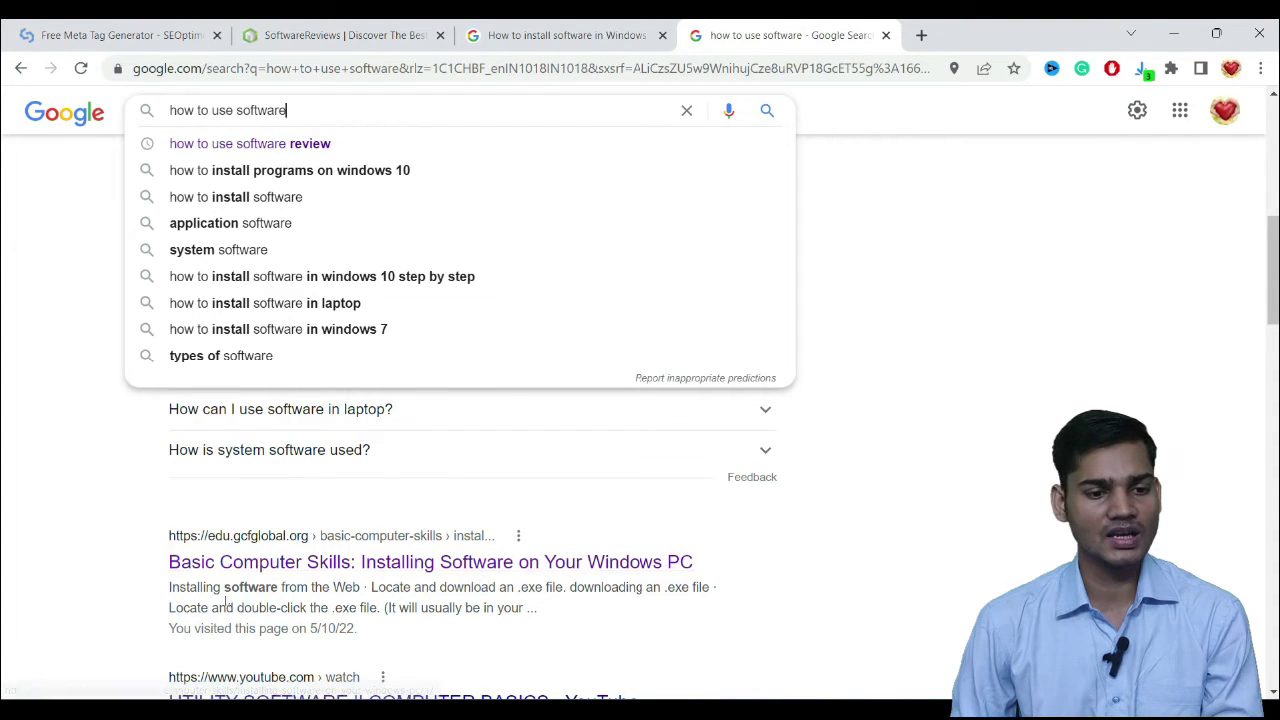
pyautogui.moveTo(222, 587); pyautogui.dragTo(278, 587)
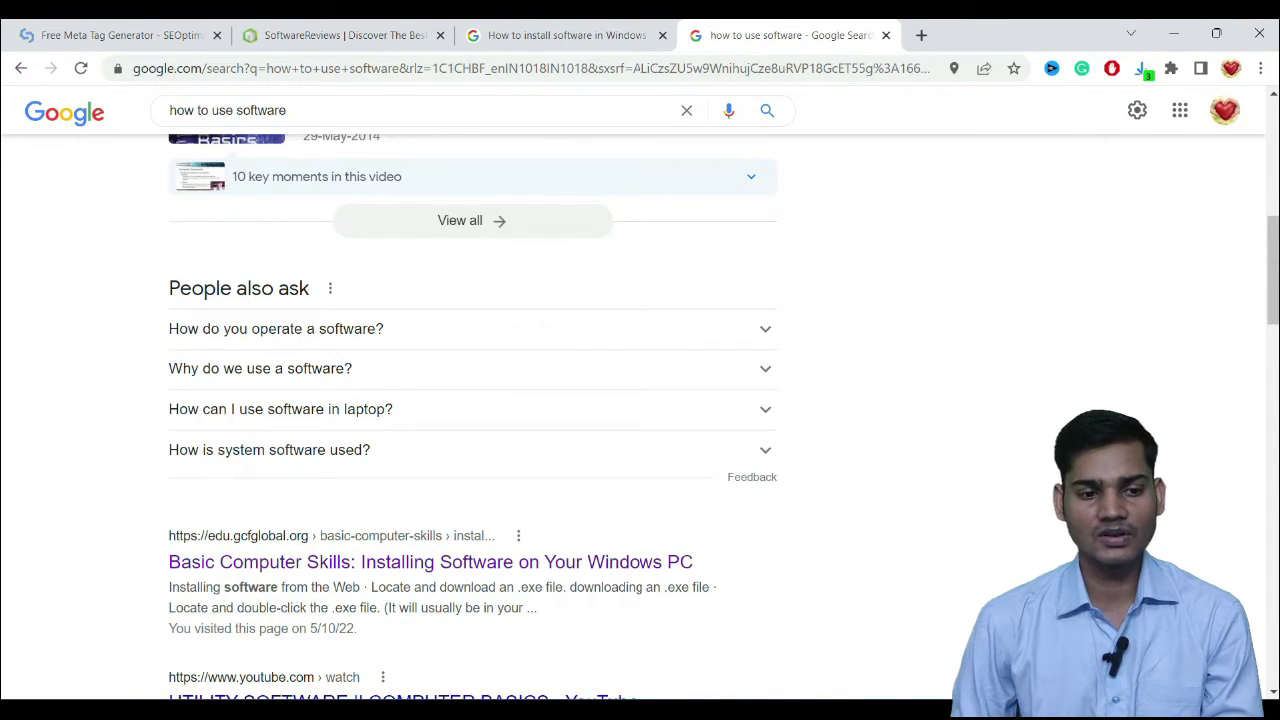
pyautogui.doubleClick(250, 588)
pyautogui.scroll(-2, 470, 420)
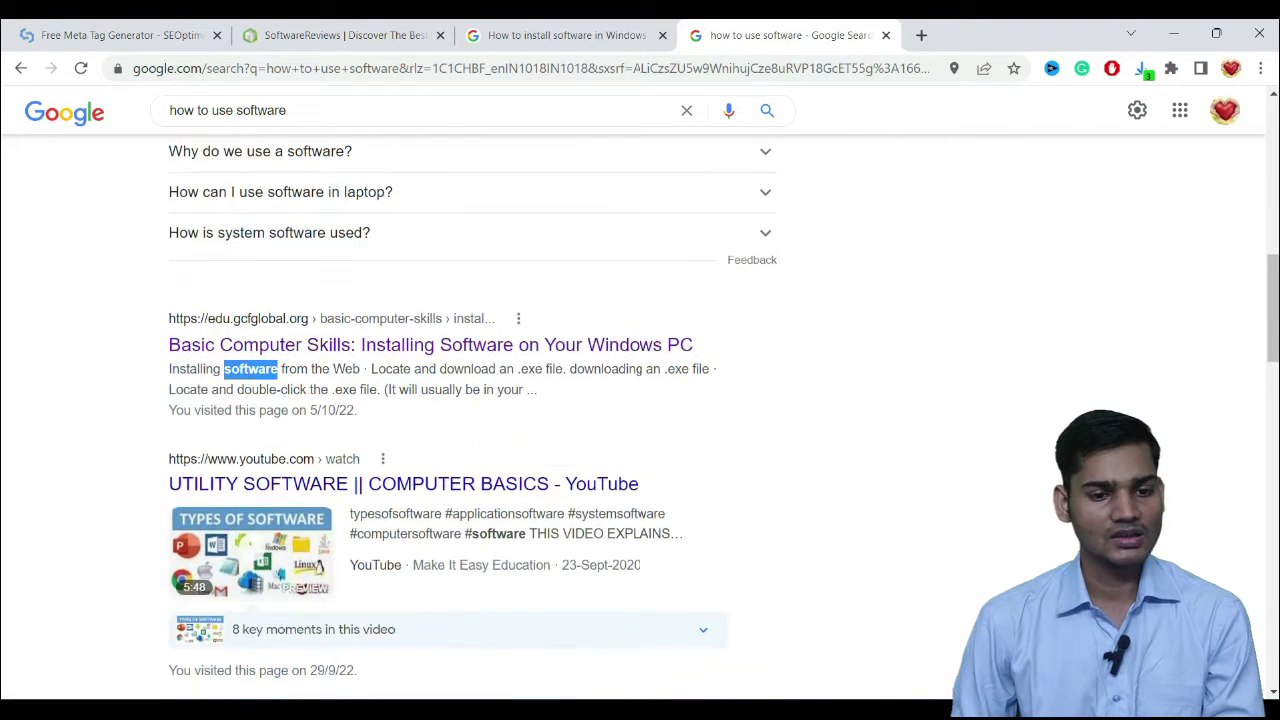
pyautogui.scroll(-4, 470, 420)
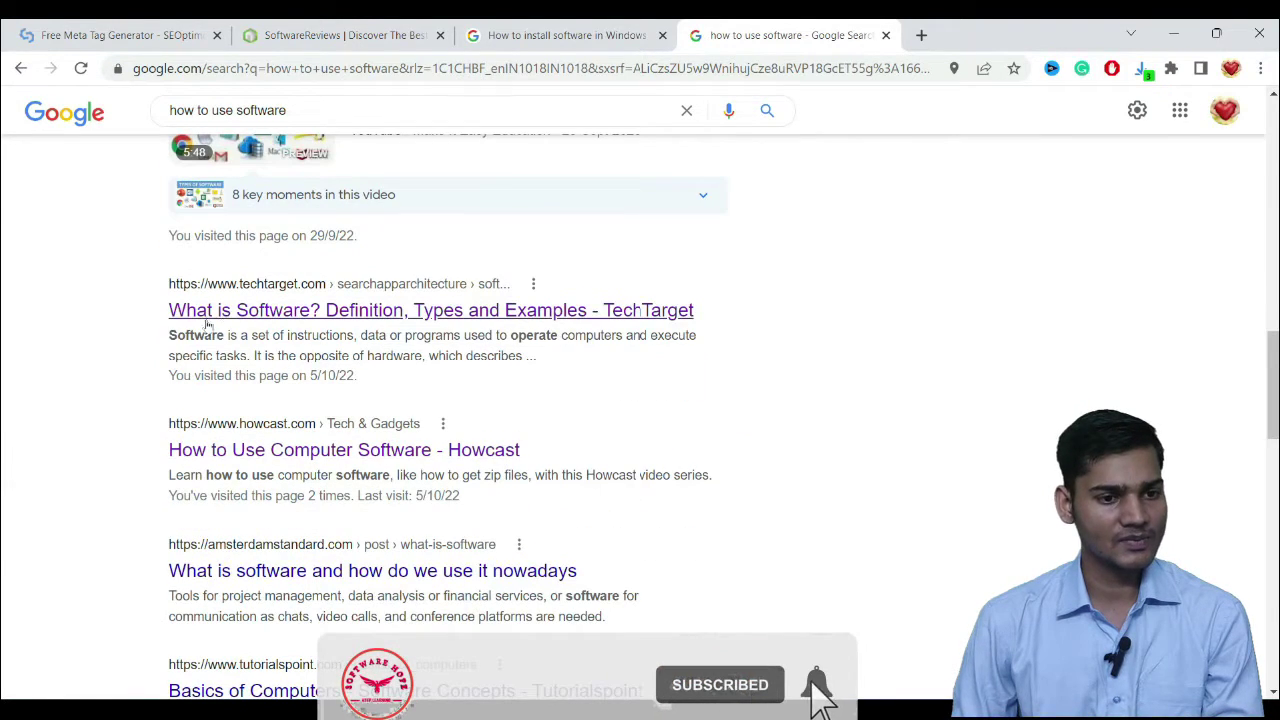
pyautogui.scroll(-2, 273, 247)
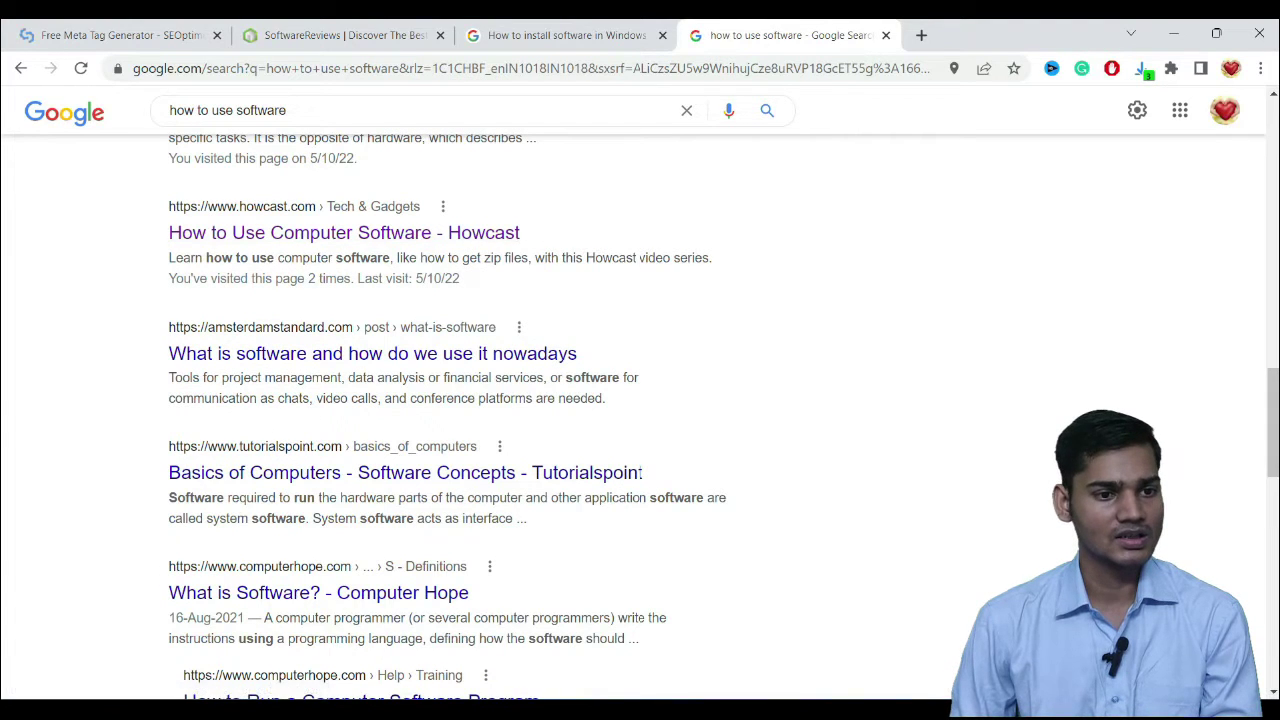
pyautogui.moveTo(204, 258); pyautogui.dragTo(274, 258)
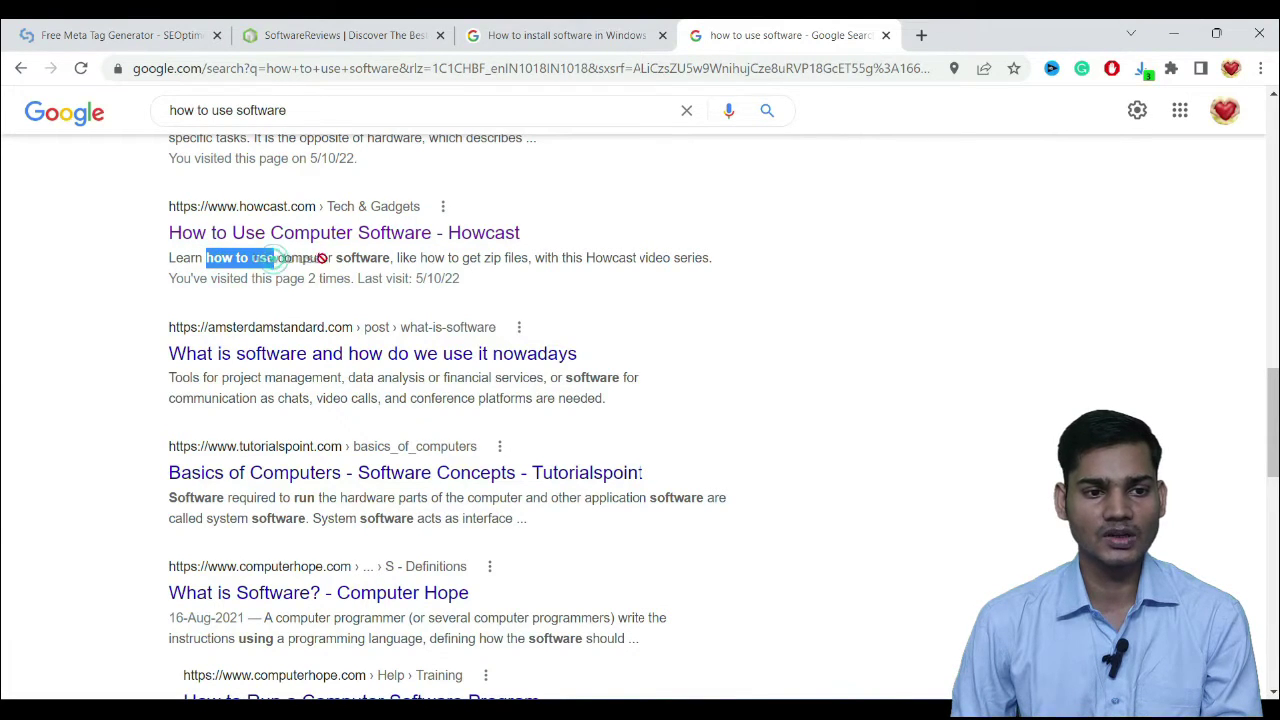
pyautogui.moveTo(377, 258); pyautogui.dragTo(277, 258)
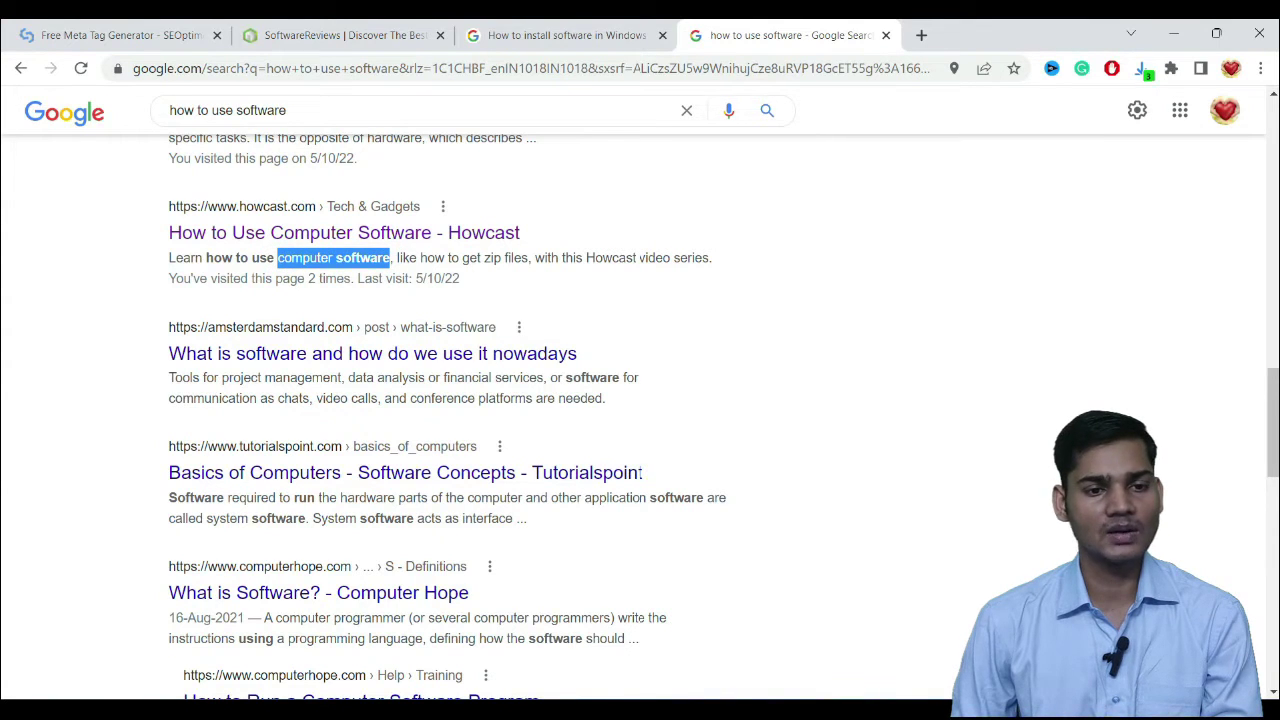
pyautogui.click(148, 260)
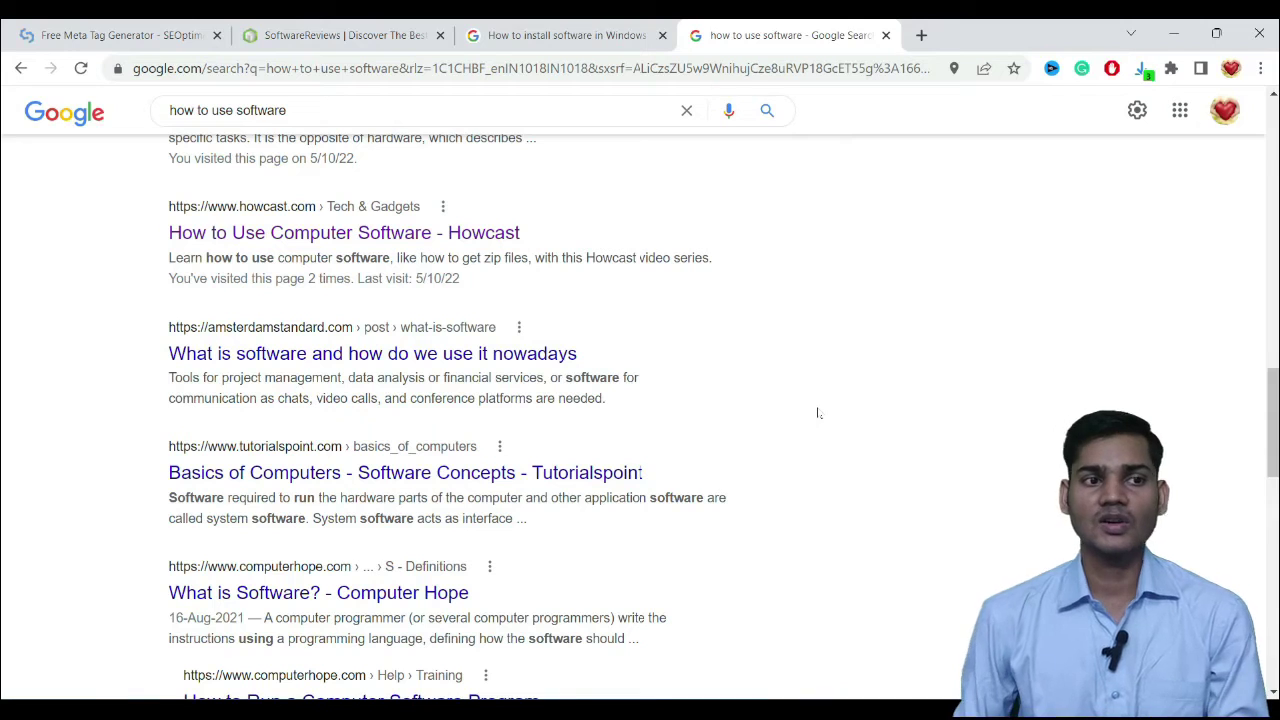
pyautogui.moveTo(120, 35)
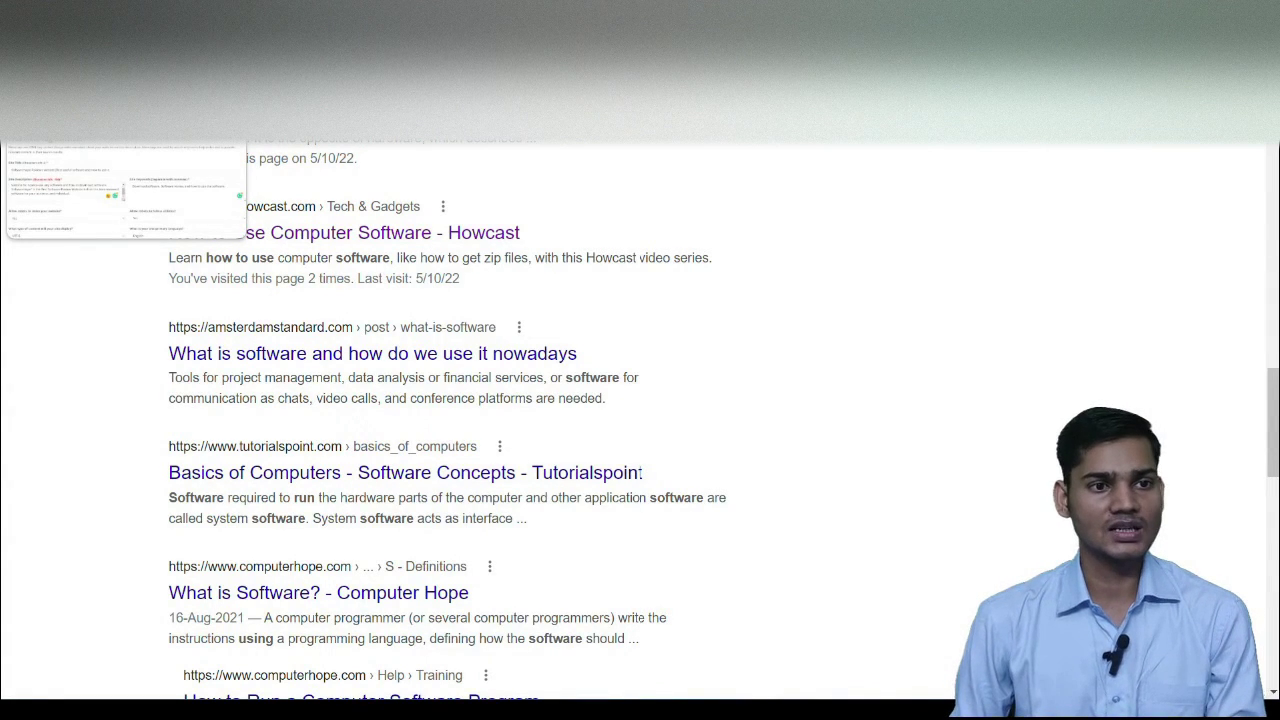
# Step: On the Meta Tag Generator page, select 'Softwarehope' in the Site Title field
pyautogui.click(120, 35)
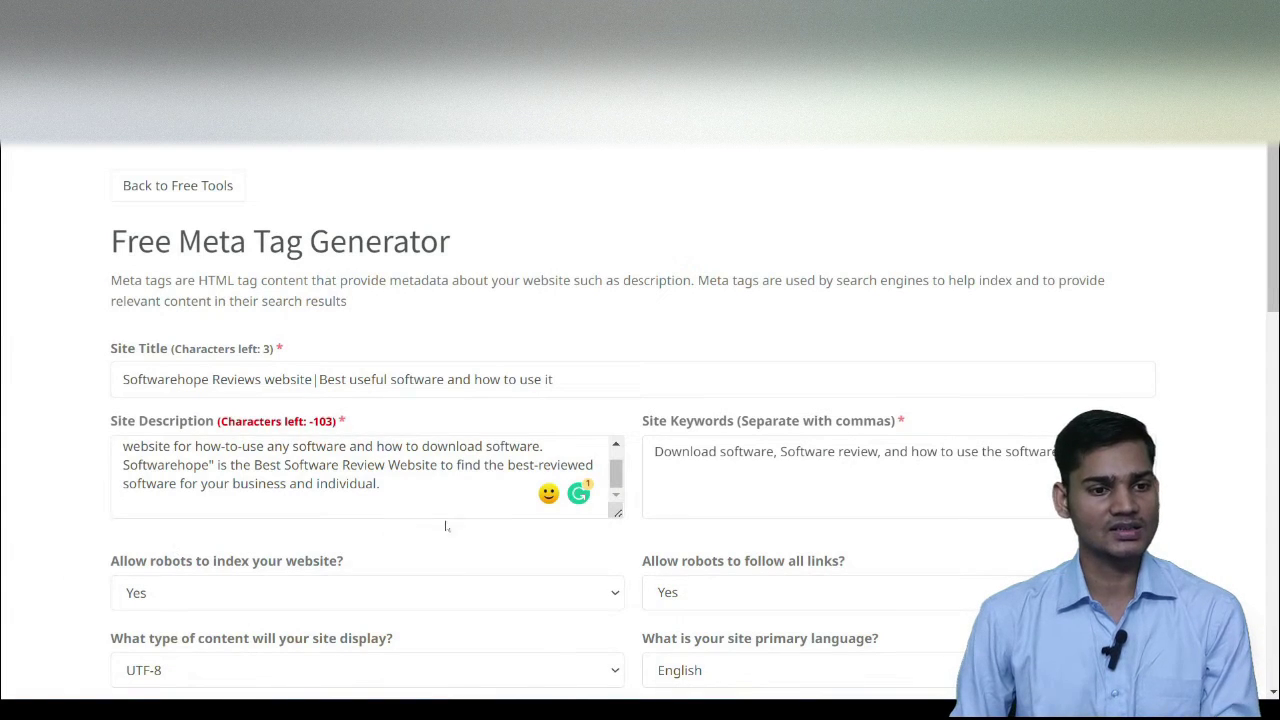
pyautogui.moveTo(597, 376); pyautogui.dragTo(108, 396)
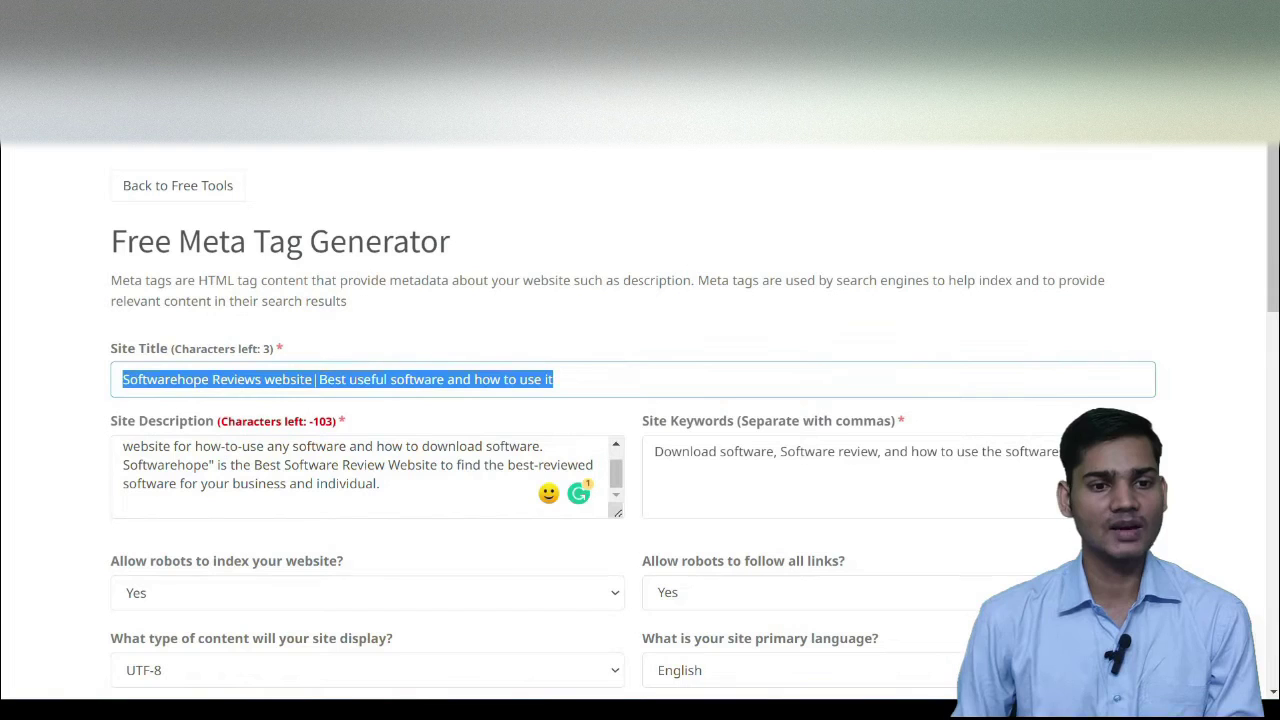
pyautogui.click(393, 379)
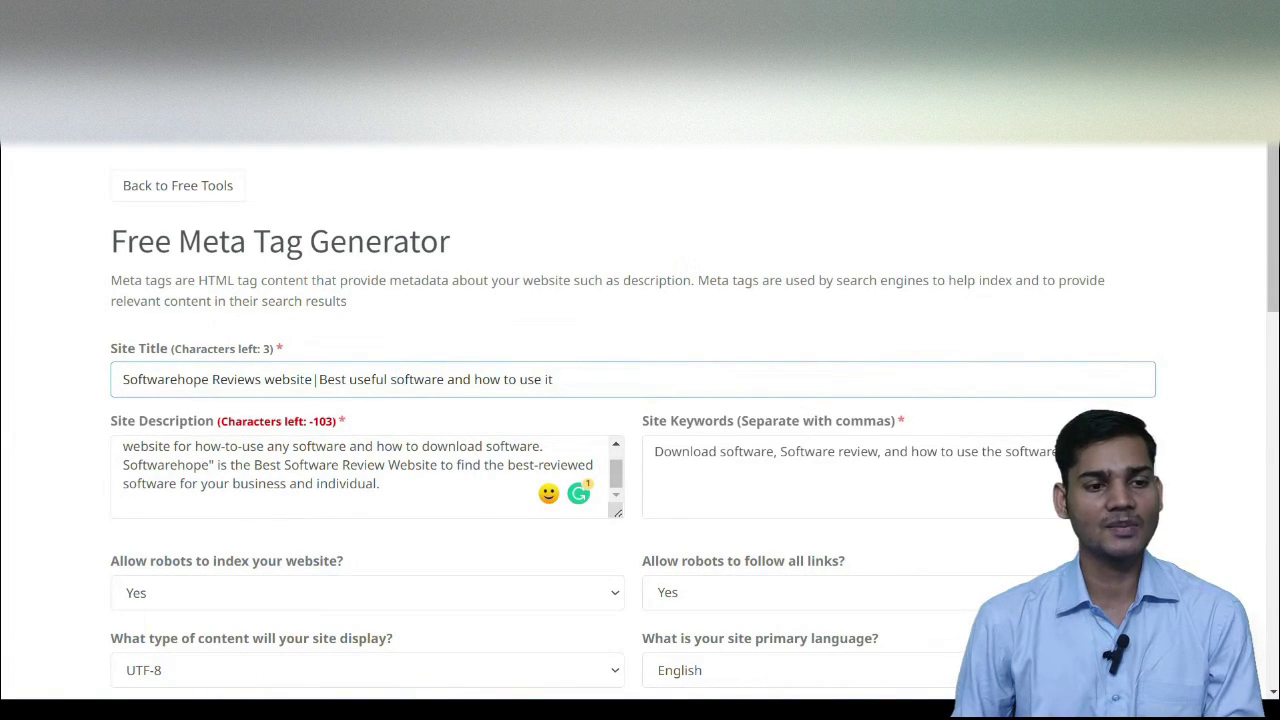
pyautogui.moveTo(121, 379); pyautogui.dragTo(209, 379)
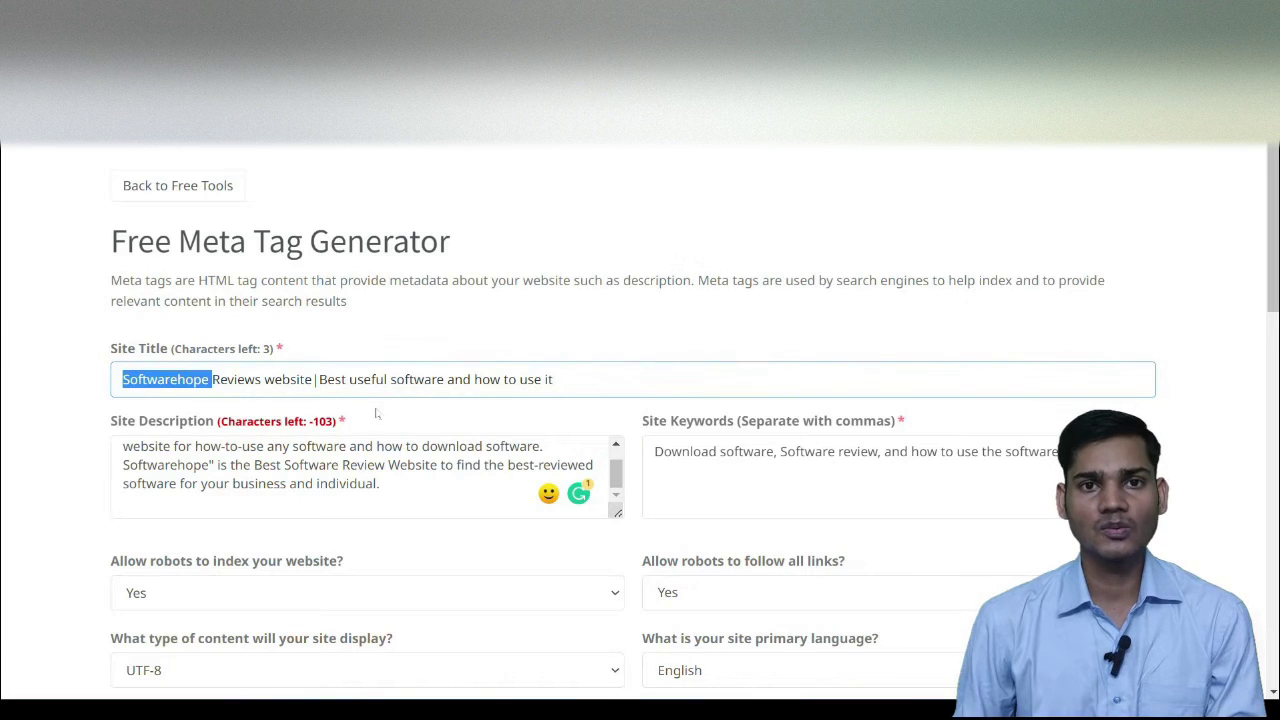
pyautogui.click(376, 412)
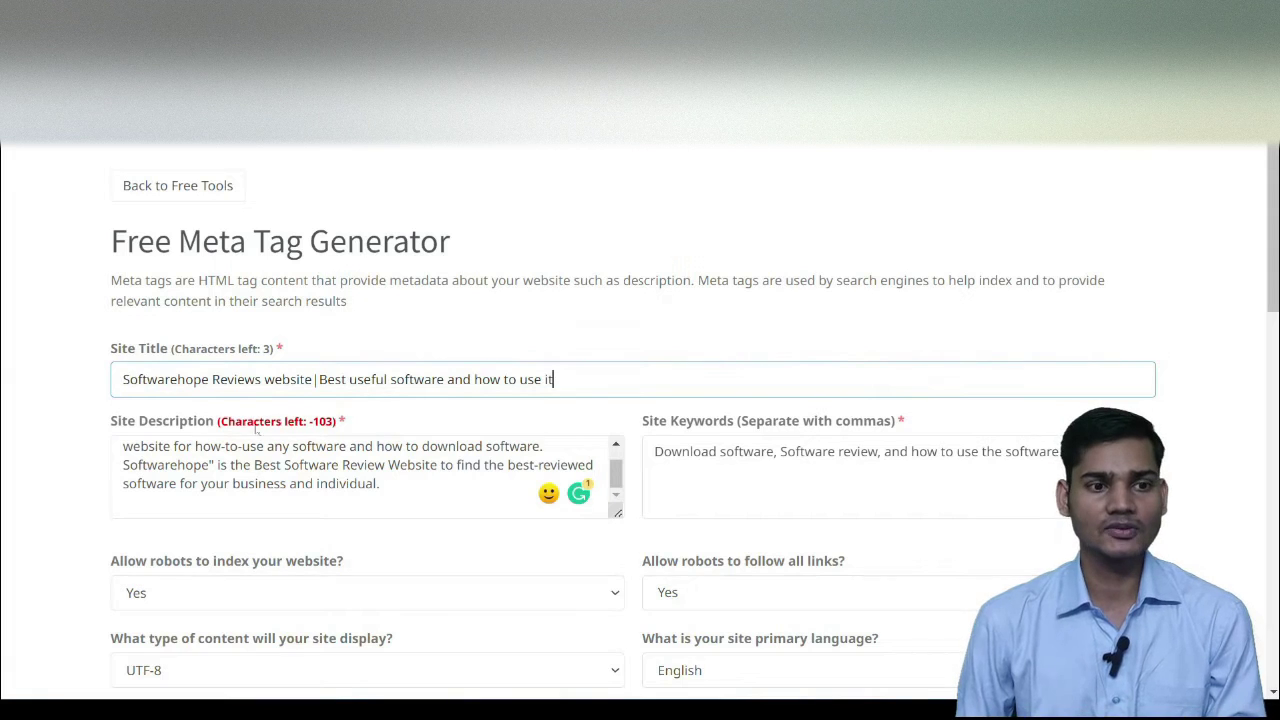
pyautogui.moveTo(209, 379); pyautogui.dragTo(122, 379)
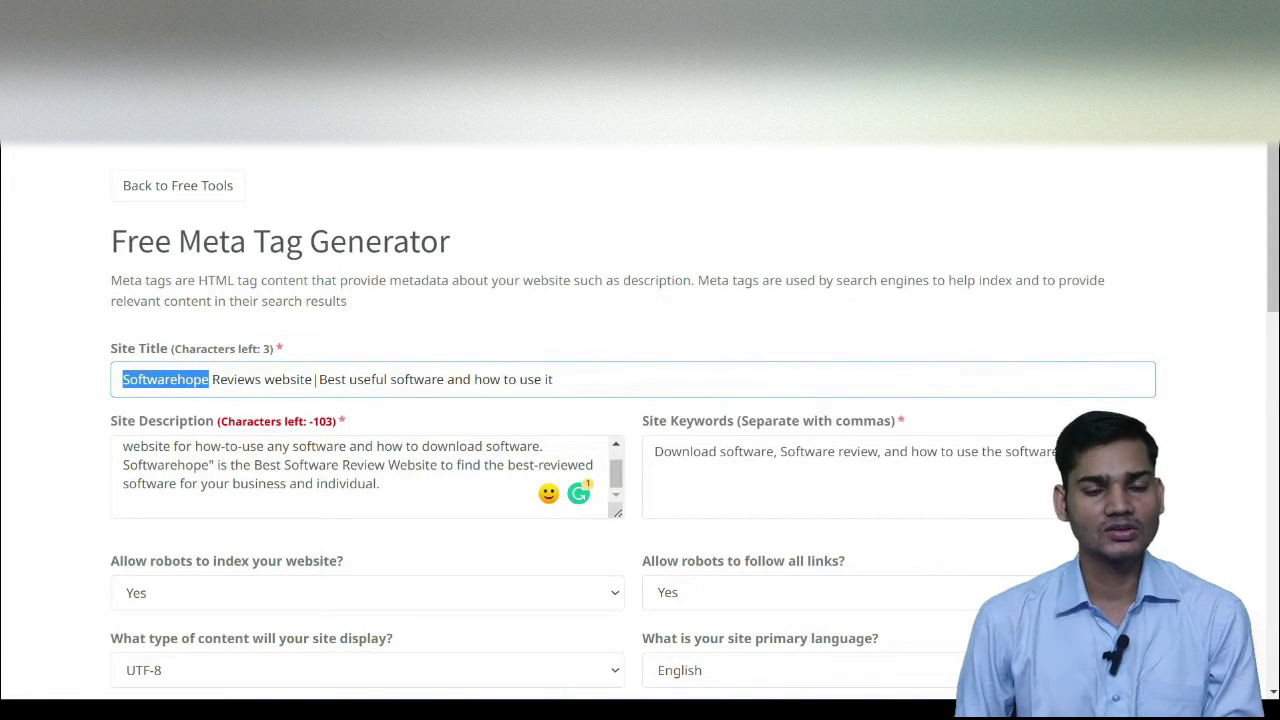
pyautogui.click(372, 465)
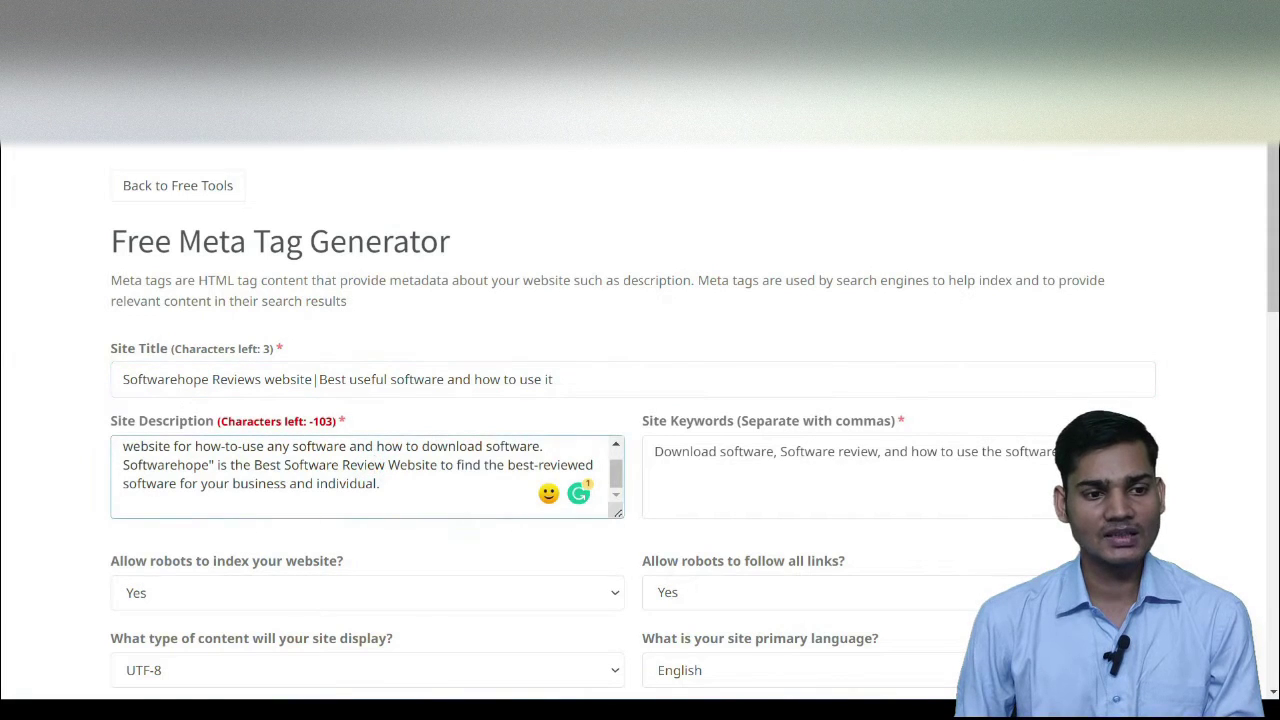
pyautogui.moveTo(122, 379); pyautogui.dragTo(209, 379)
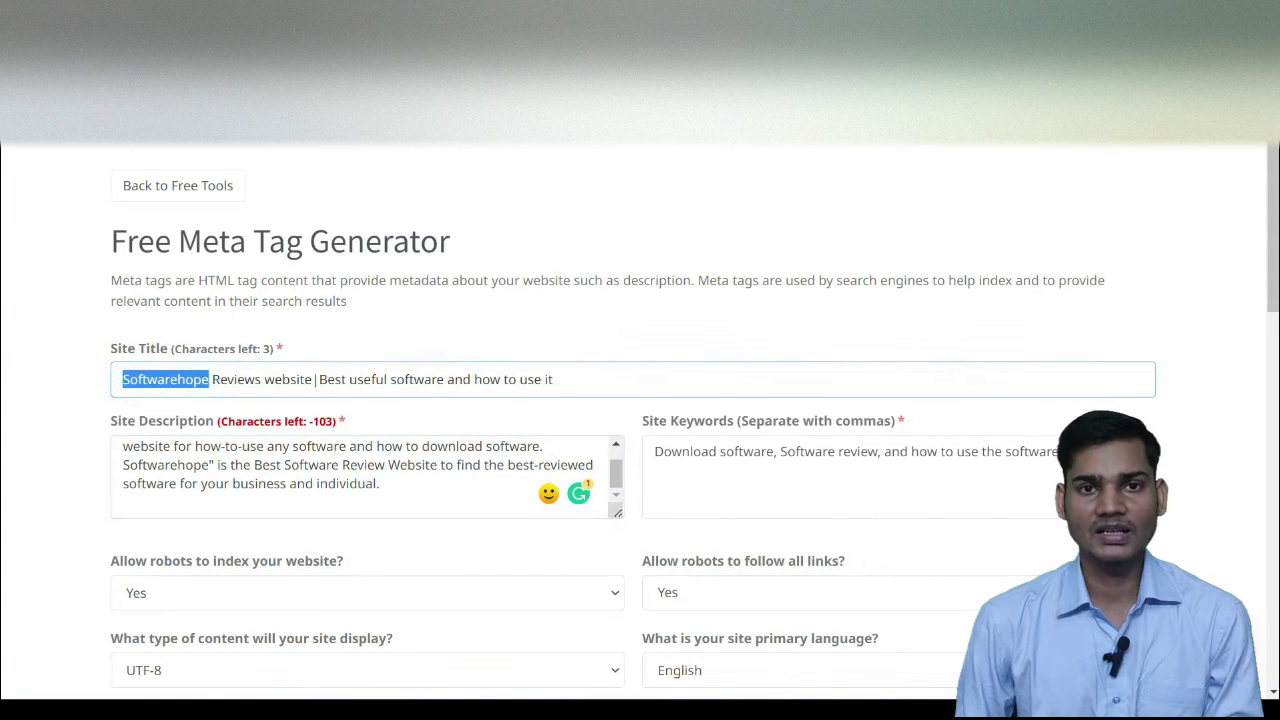
# Step: Reselect 'Softwarehope' in the Site Title, then move into the Site Description text
pyautogui.click(211, 379)
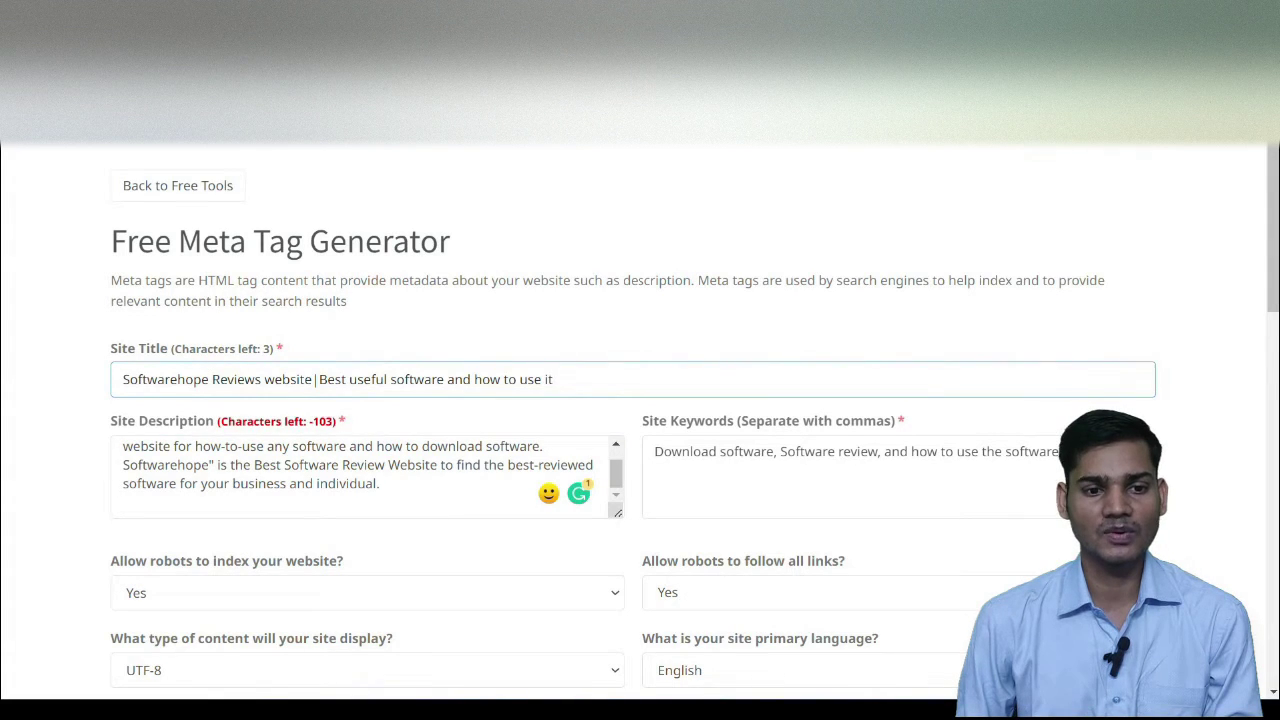
pyautogui.moveTo(606, 380); pyautogui.dragTo(556, 380)
pyautogui.click(166, 380)
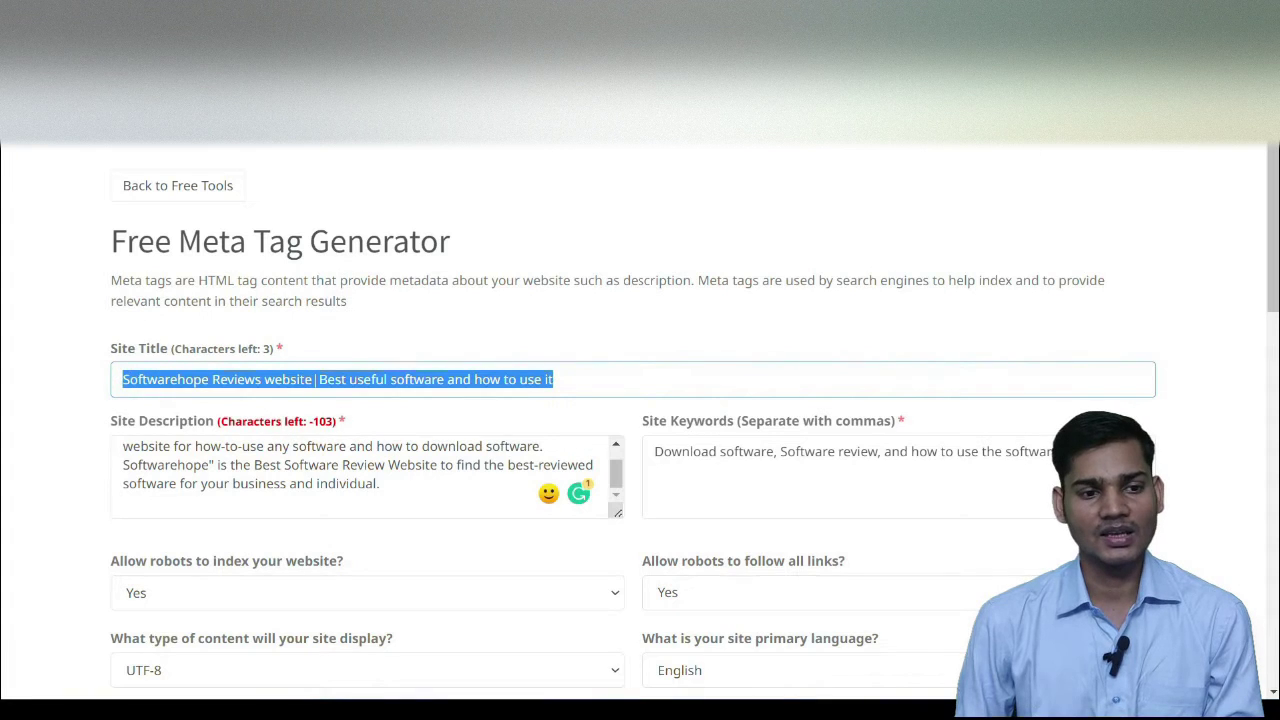
pyautogui.click(212, 380)
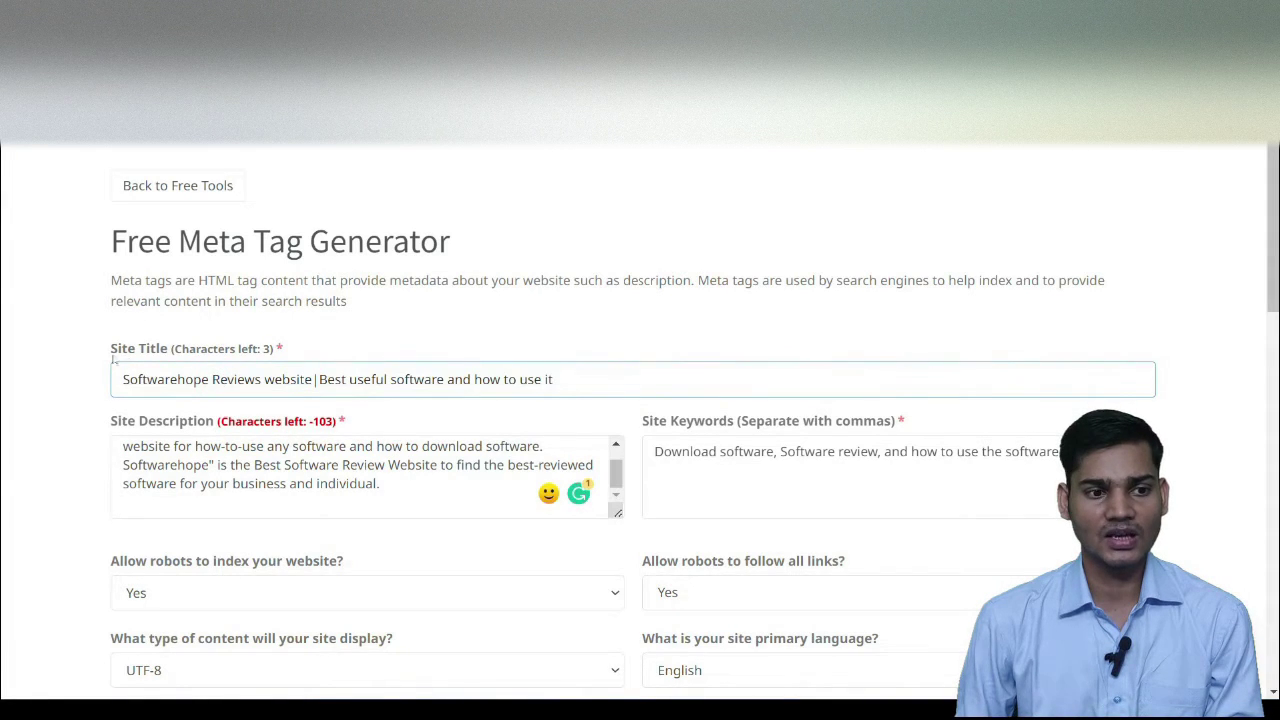
pyautogui.moveTo(112, 348); pyautogui.dragTo(168, 349)
pyautogui.click(212, 379)
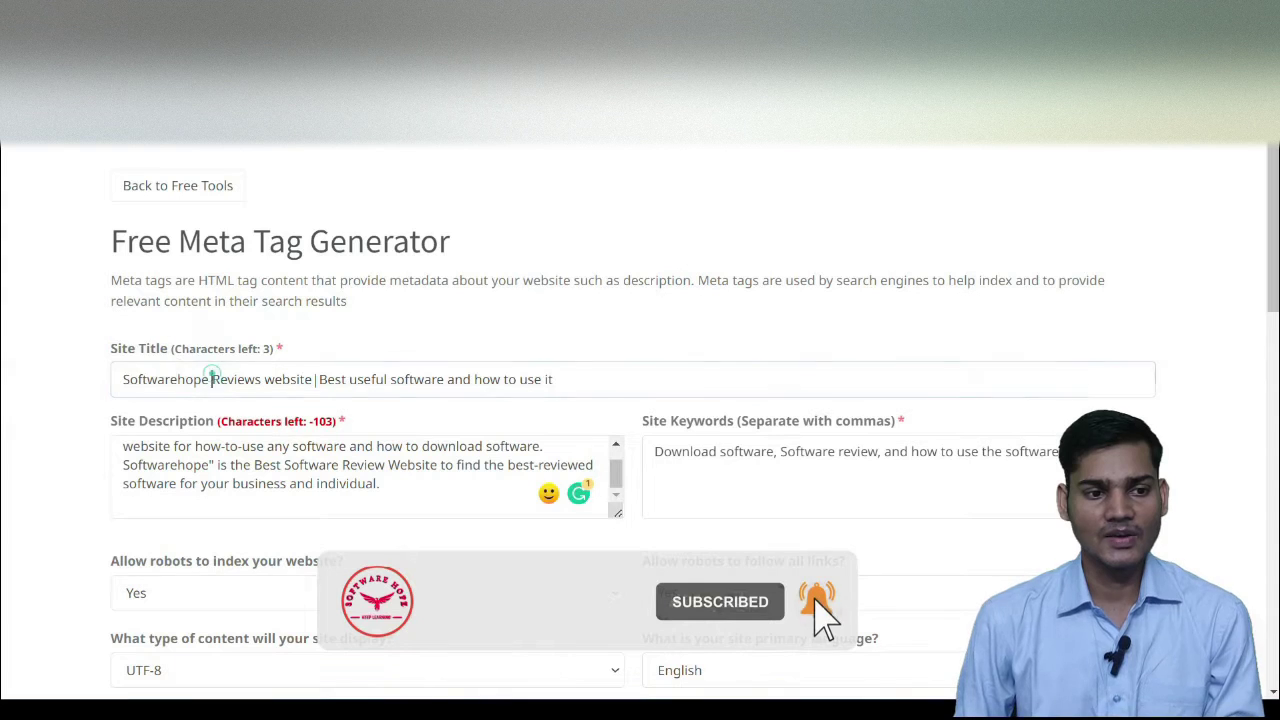
pyautogui.moveTo(112, 380); pyautogui.dragTo(209, 380)
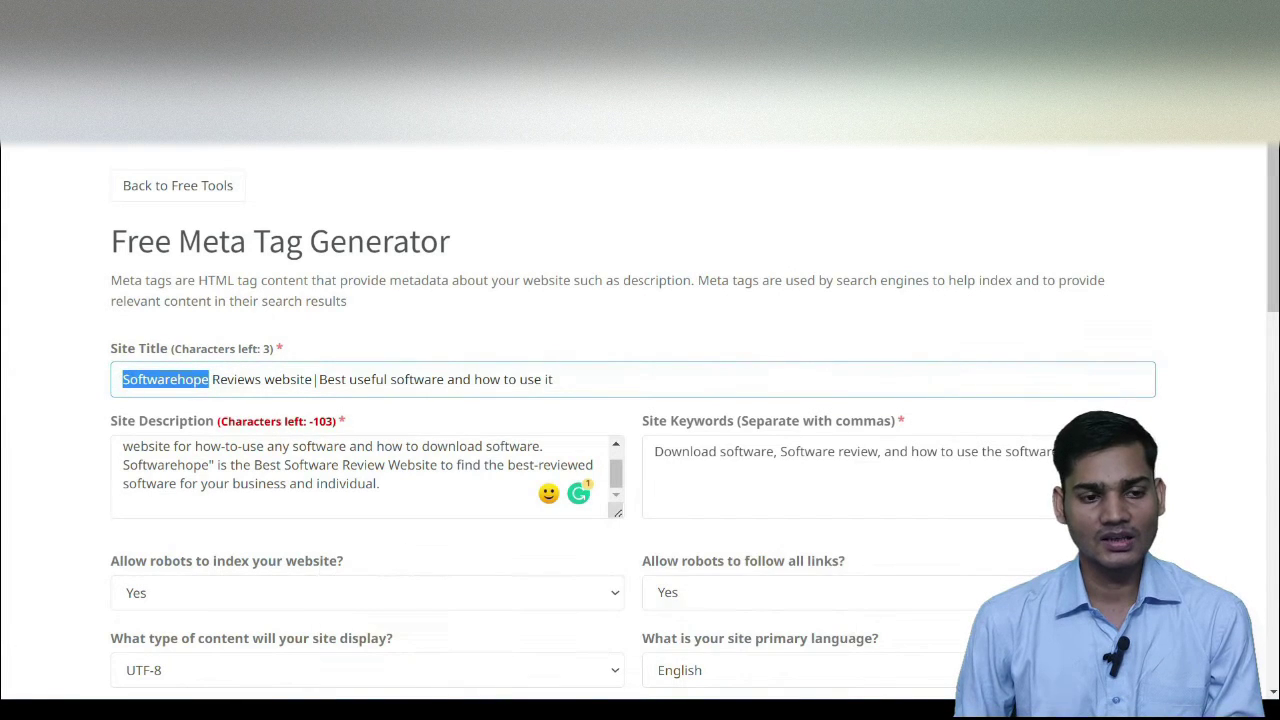
pyautogui.click(184, 465)
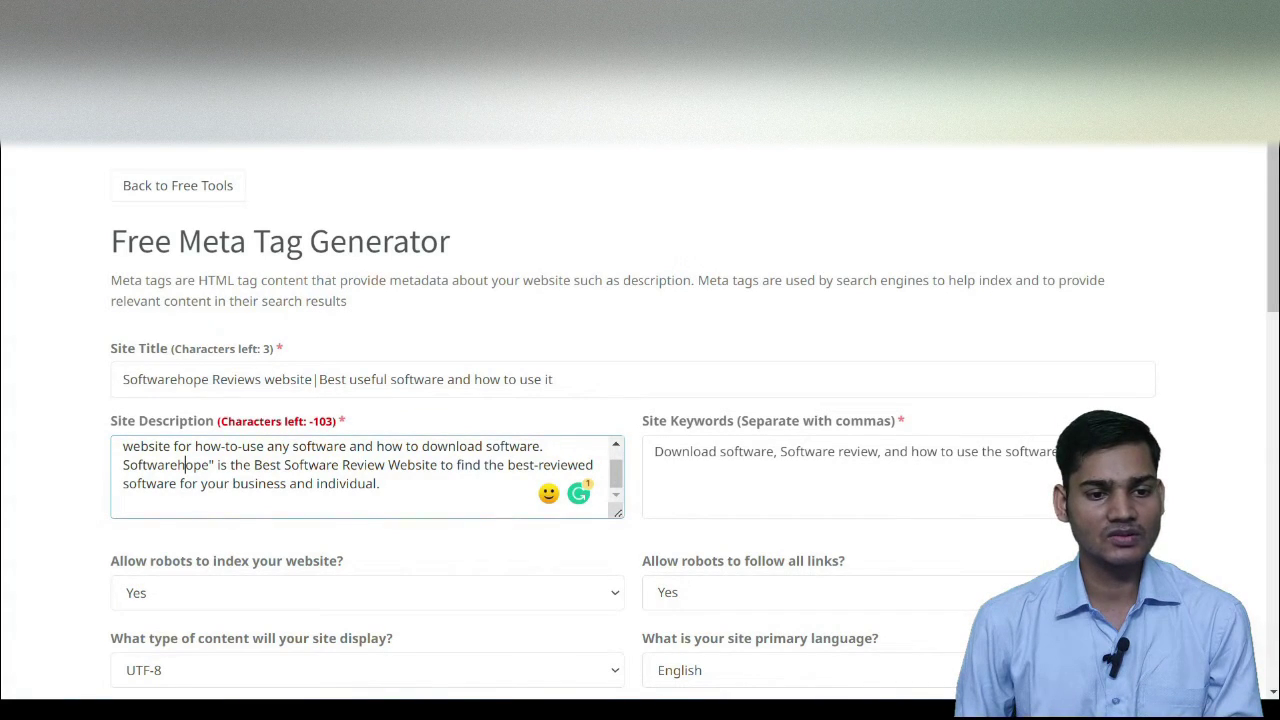
pyautogui.hotkey('shift', 'Left')
pyautogui.hotkey('shift', 'Left')
pyautogui.hotkey('shift', 'Left')
pyautogui.hotkey('shift', 'Left')
pyautogui.hotkey('shift', 'Left')
pyautogui.hotkey('shift', 'Left')
pyautogui.hotkey('shift', 'Left')
pyautogui.hotkey('shift', 'Left')
pyautogui.hotkey('shift', 'Left')
pyautogui.hotkey('shift', 'Left')
pyautogui.hotkey('shift', 'Left')
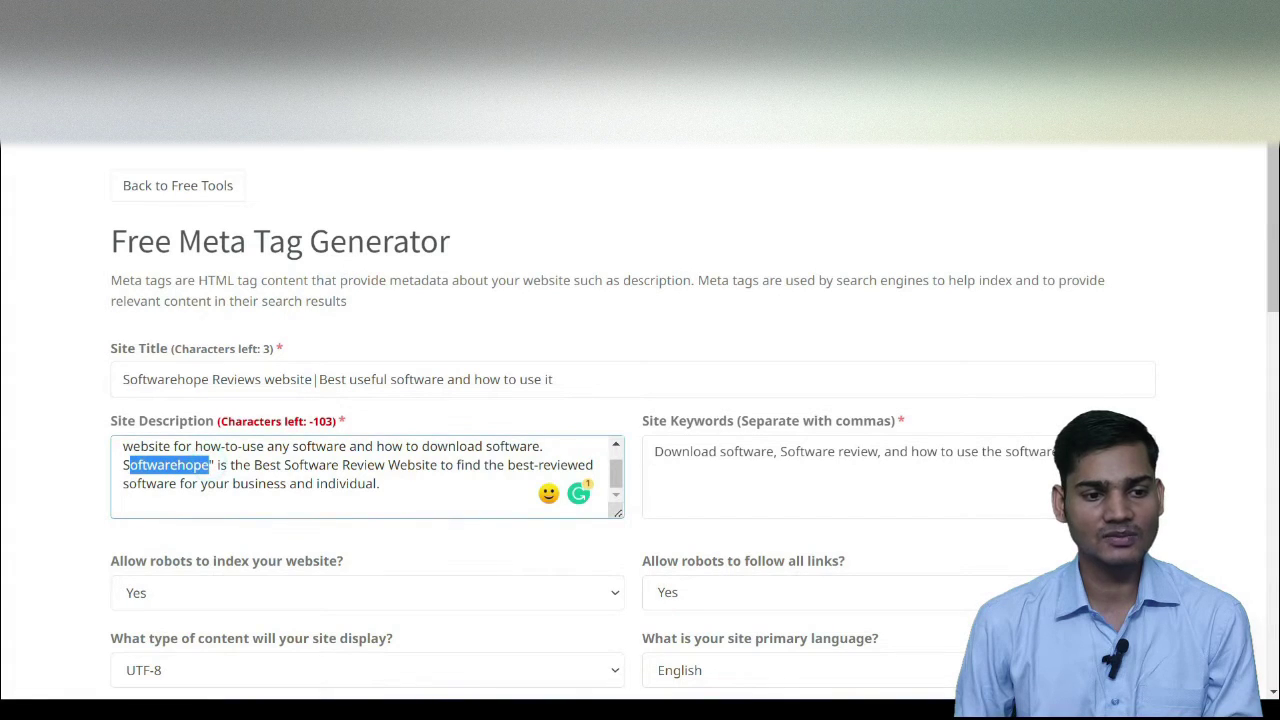
pyautogui.hotkey('shift', 'Left')
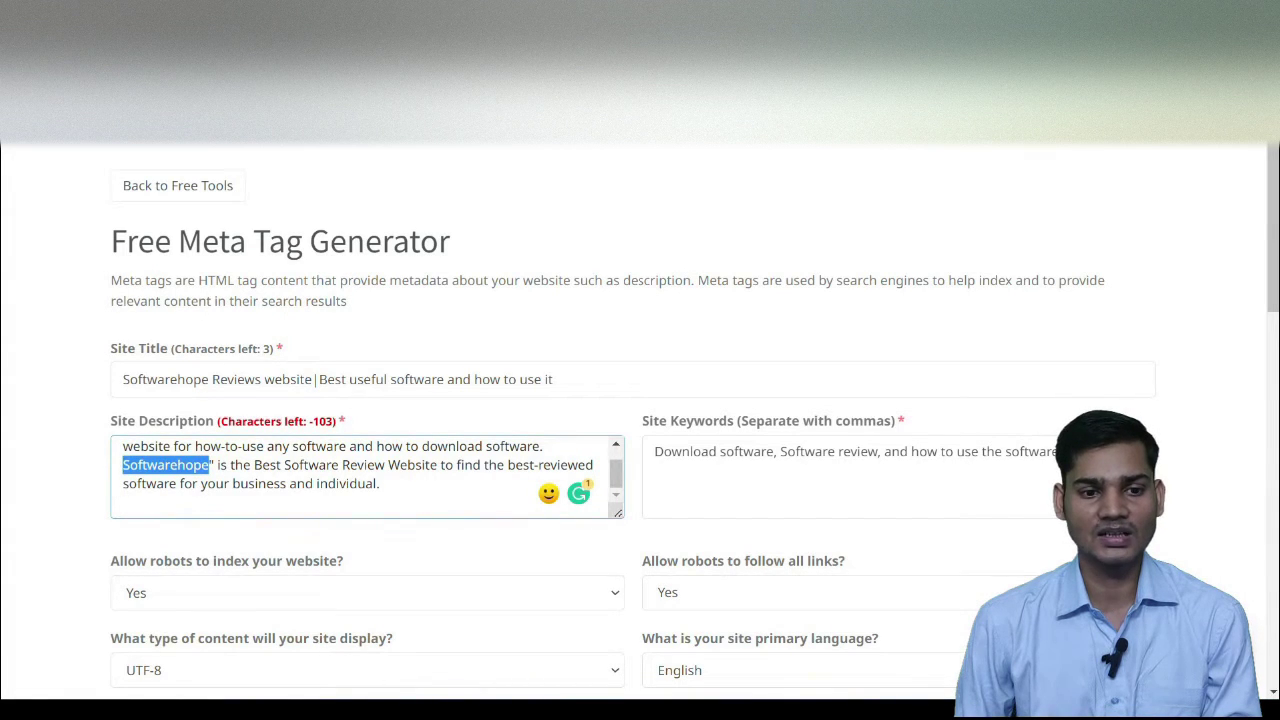
pyautogui.click(378, 484)
pyautogui.moveTo(378, 484); pyautogui.dragTo(146, 447)
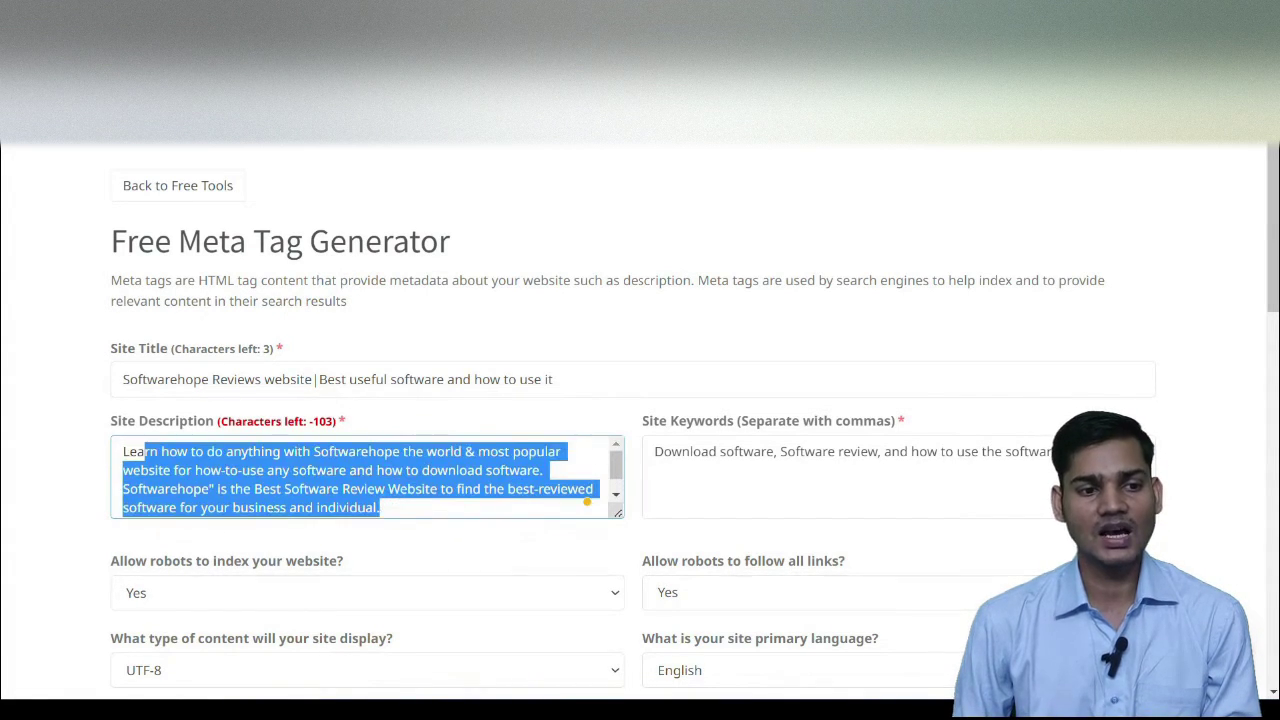
pyautogui.click(580, 378)
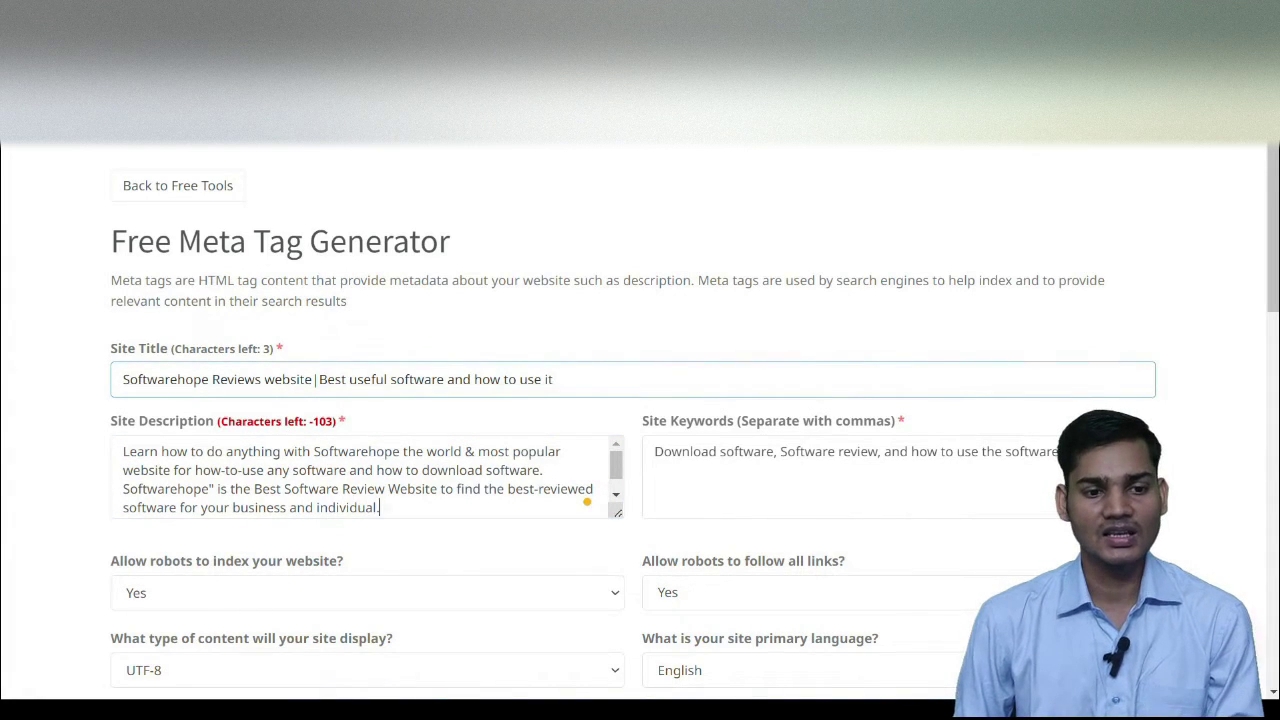
pyautogui.click(379, 507)
pyautogui.scroll(-1, 587, 501)
pyautogui.scroll(1, 587, 501)
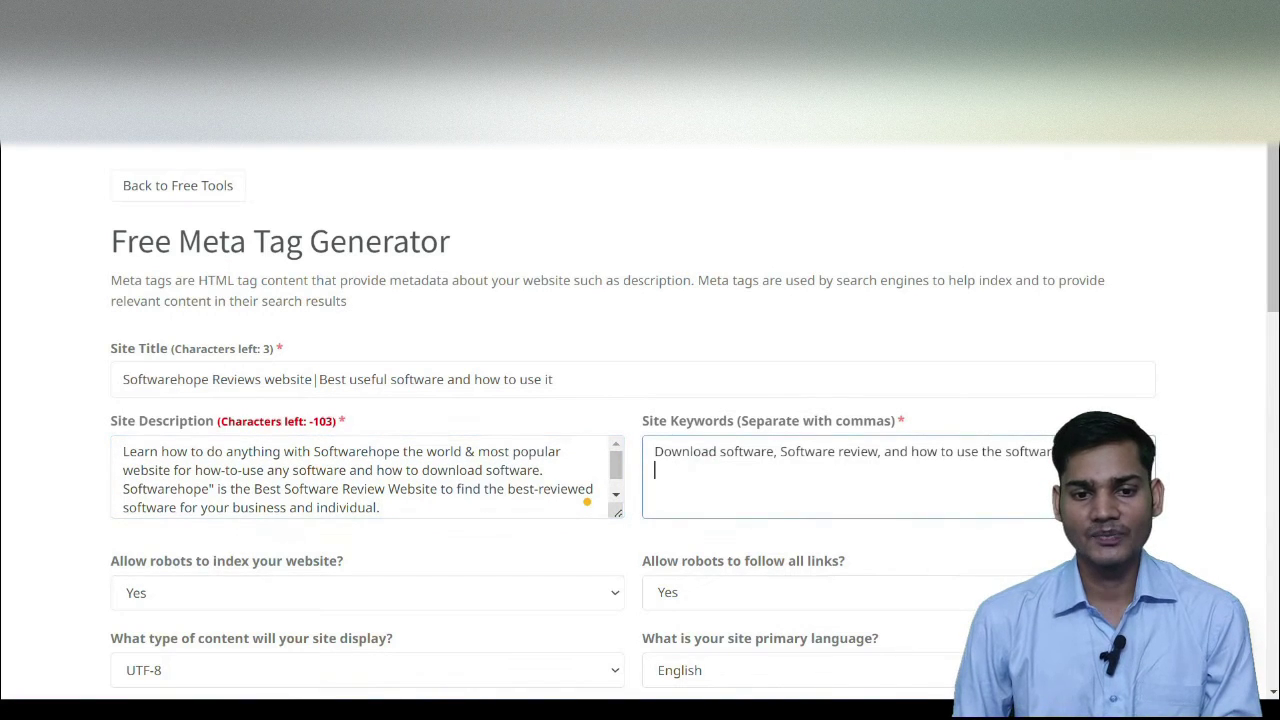
pyautogui.hotkey('ctrl', 'a')
pyautogui.click(874, 482)
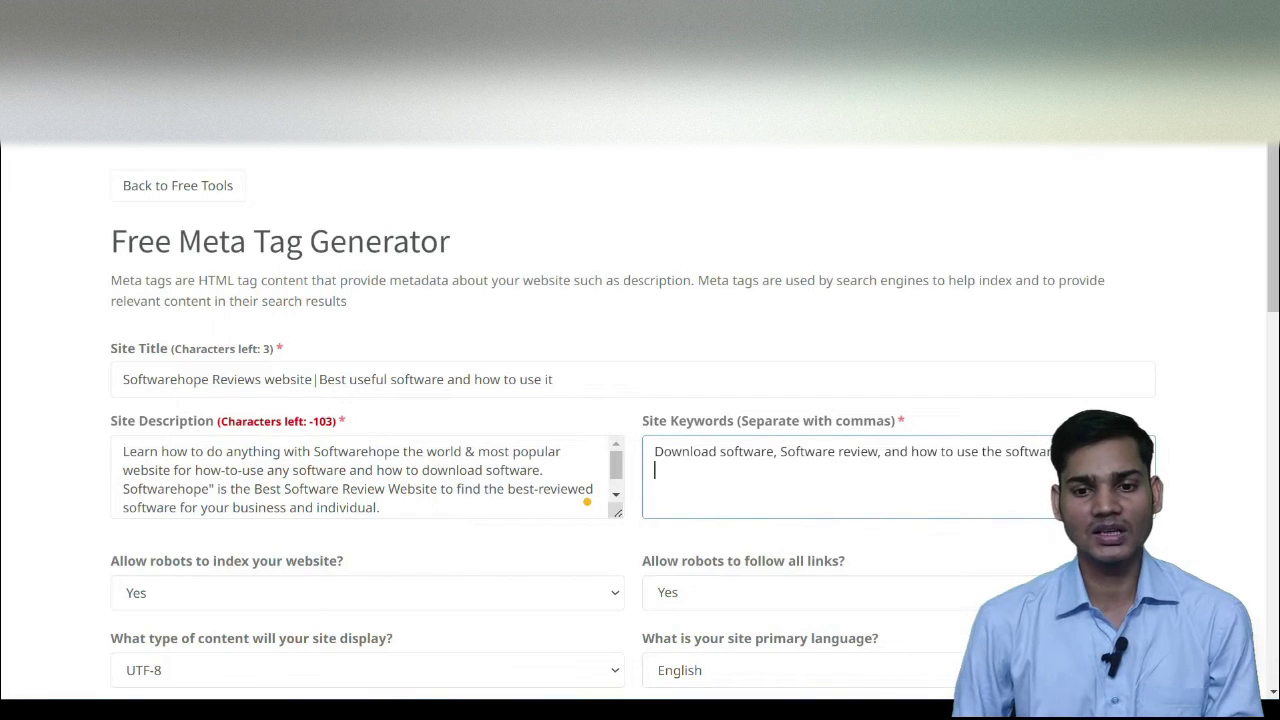
pyautogui.tripleClick(652, 455)
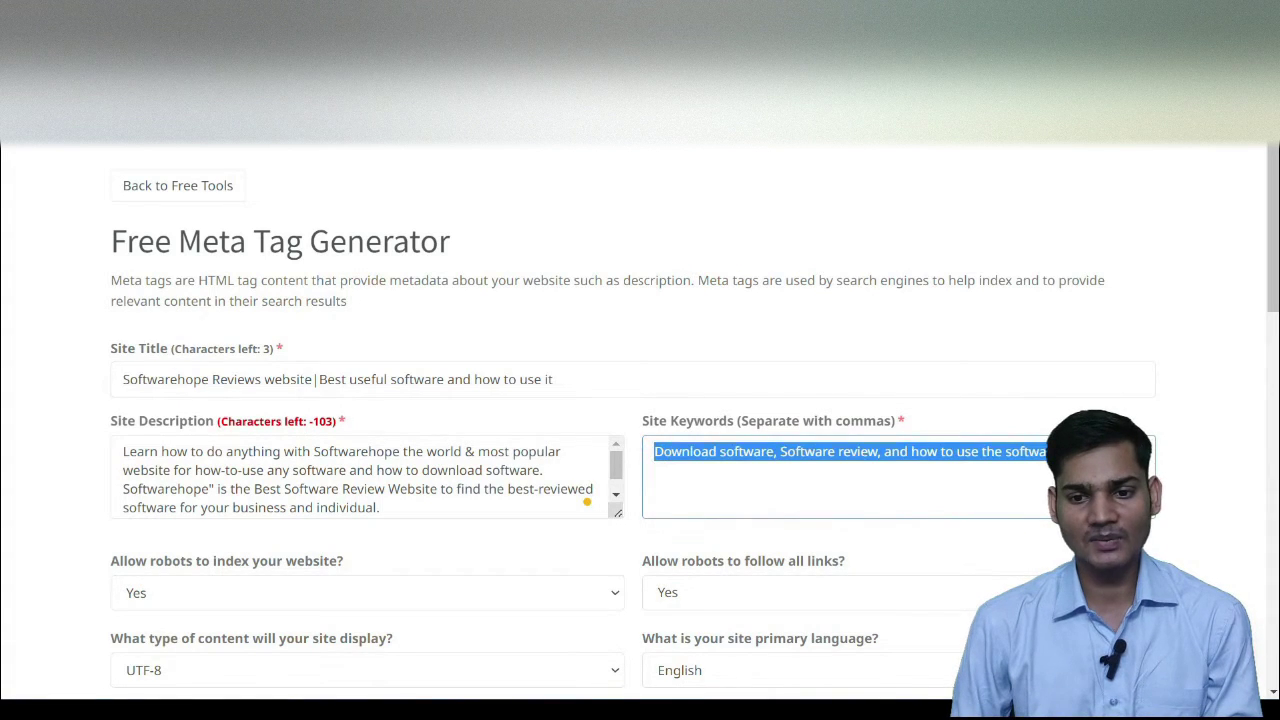
pyautogui.click(914, 487)
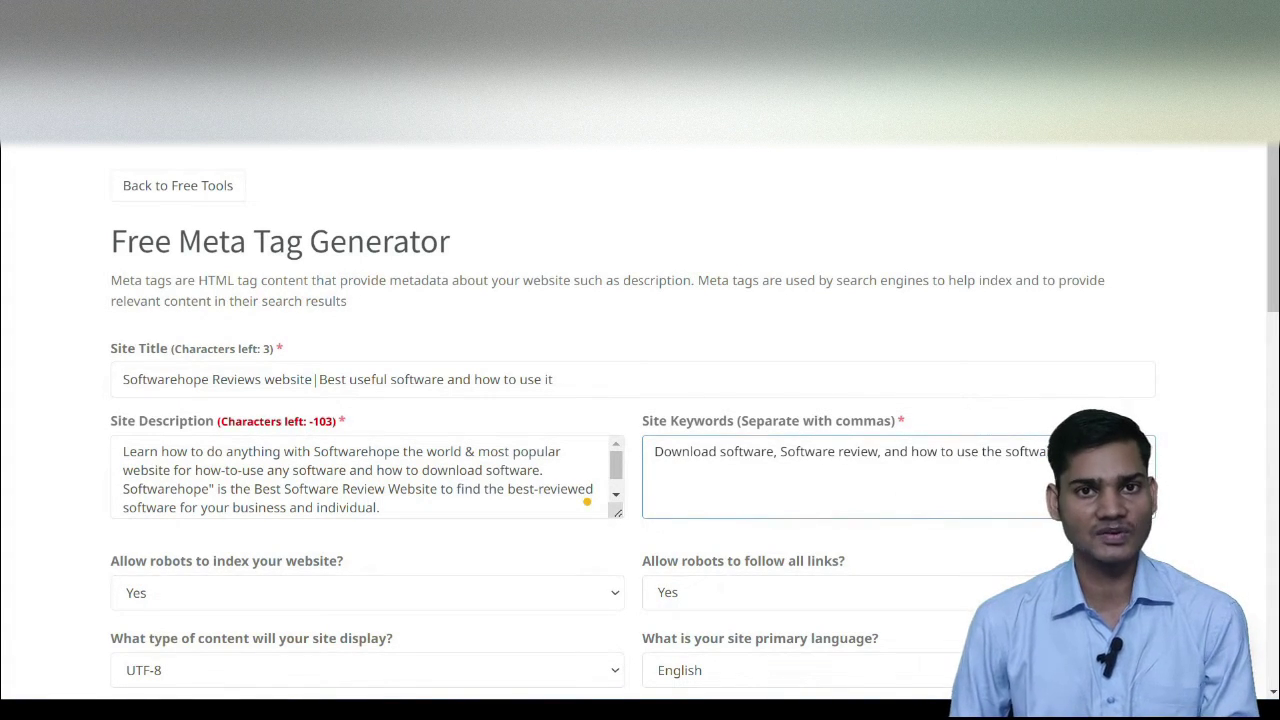
pyautogui.moveTo(1050, 452); pyautogui.dragTo(634, 457)
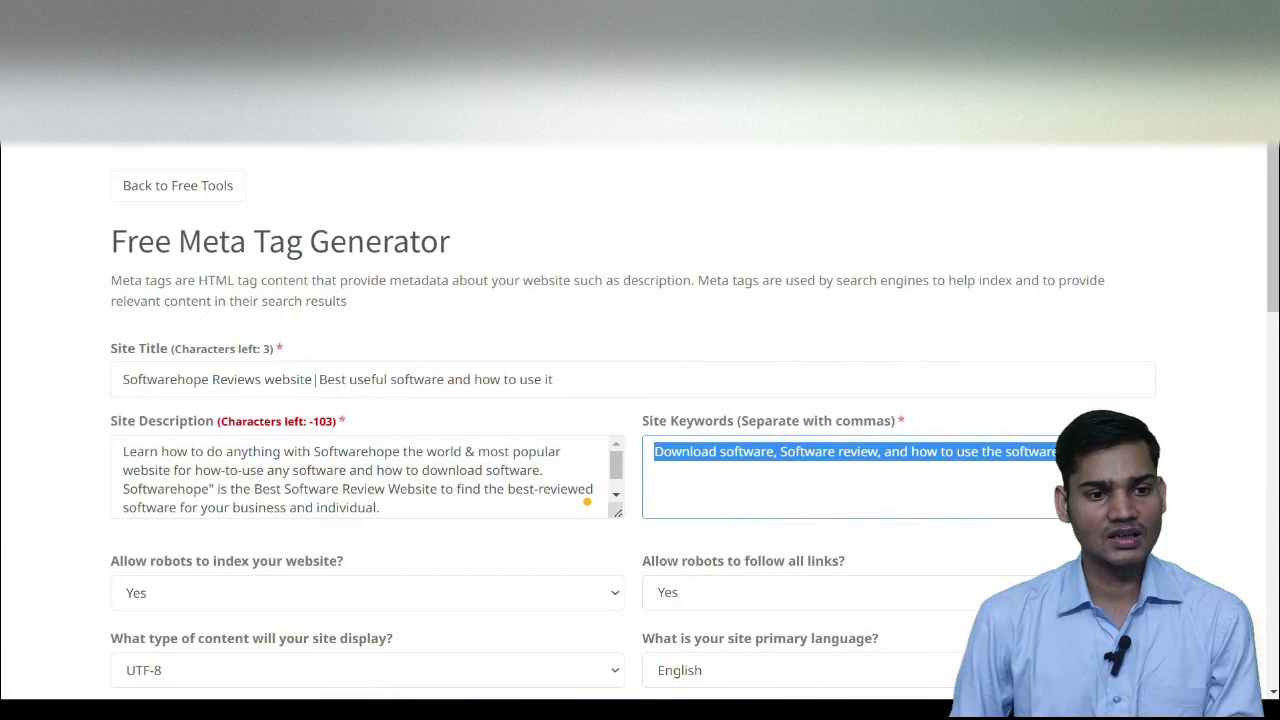
pyautogui.scroll(-2, 474, 188)
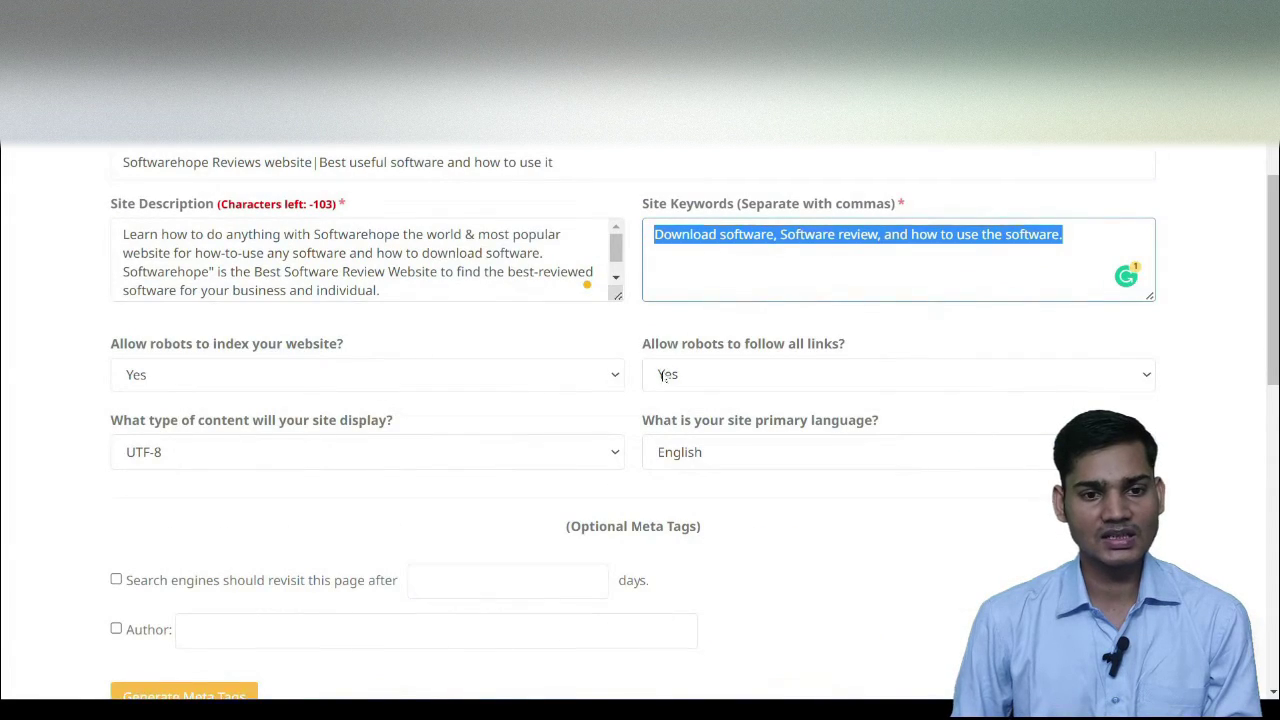
pyautogui.scroll(2, 450, 303)
pyautogui.scroll(-2, 154, 400)
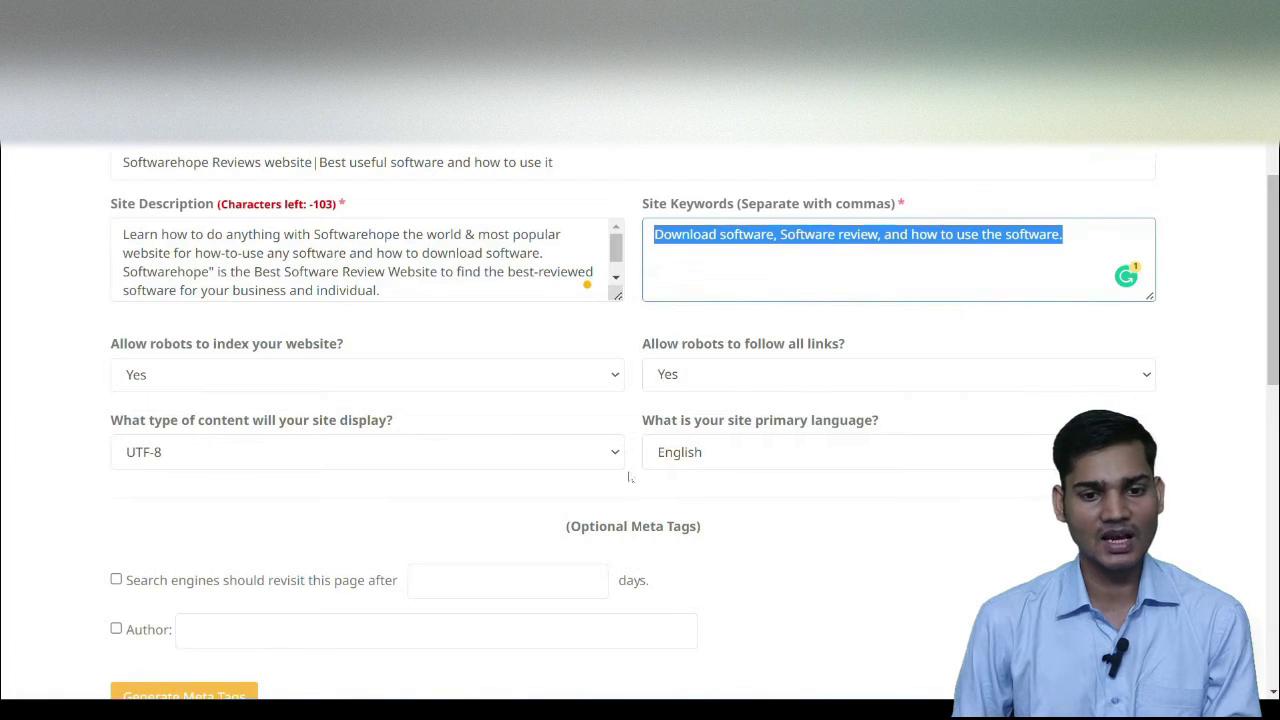
pyautogui.click(776, 455)
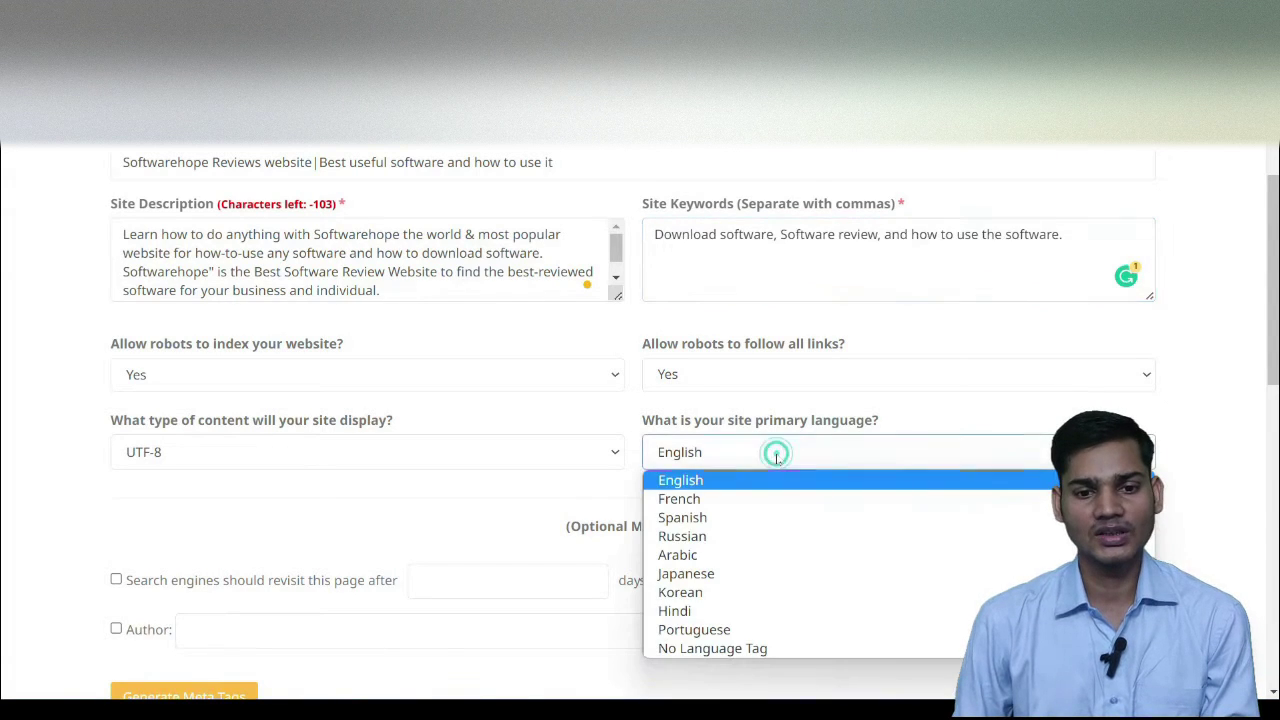
pyautogui.click(1028, 458)
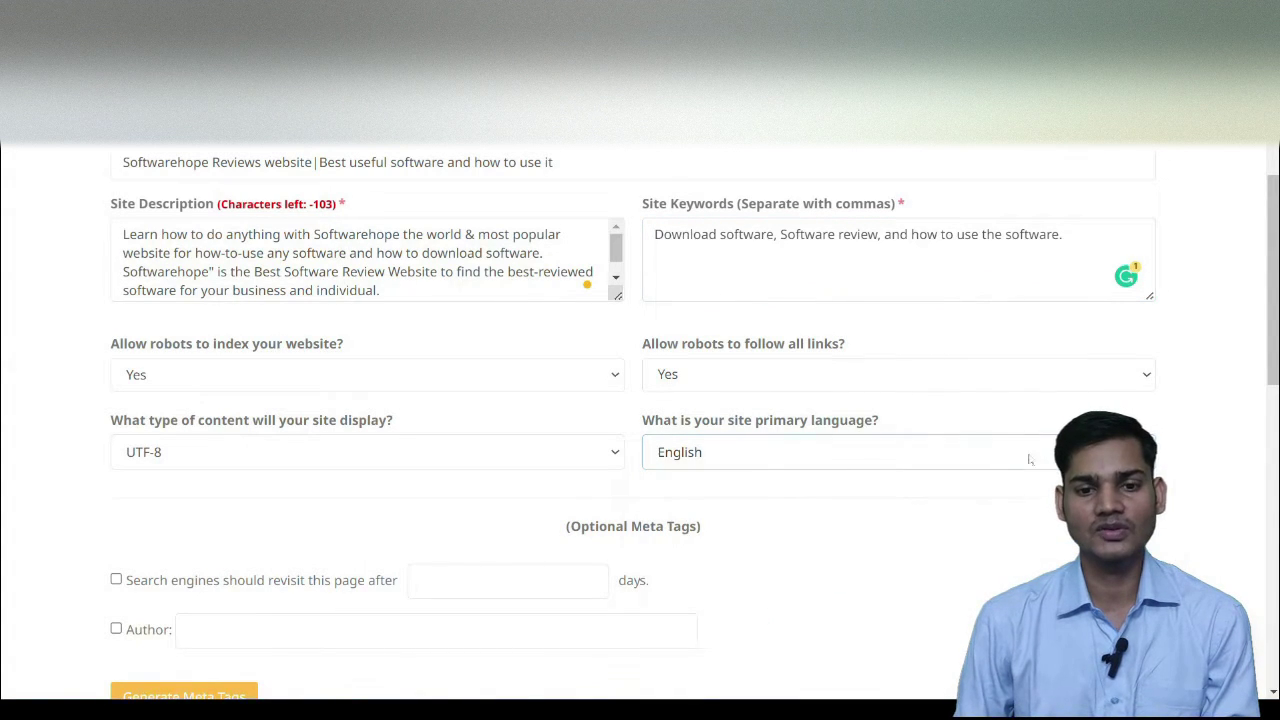
pyautogui.scroll(-3, 971, 469)
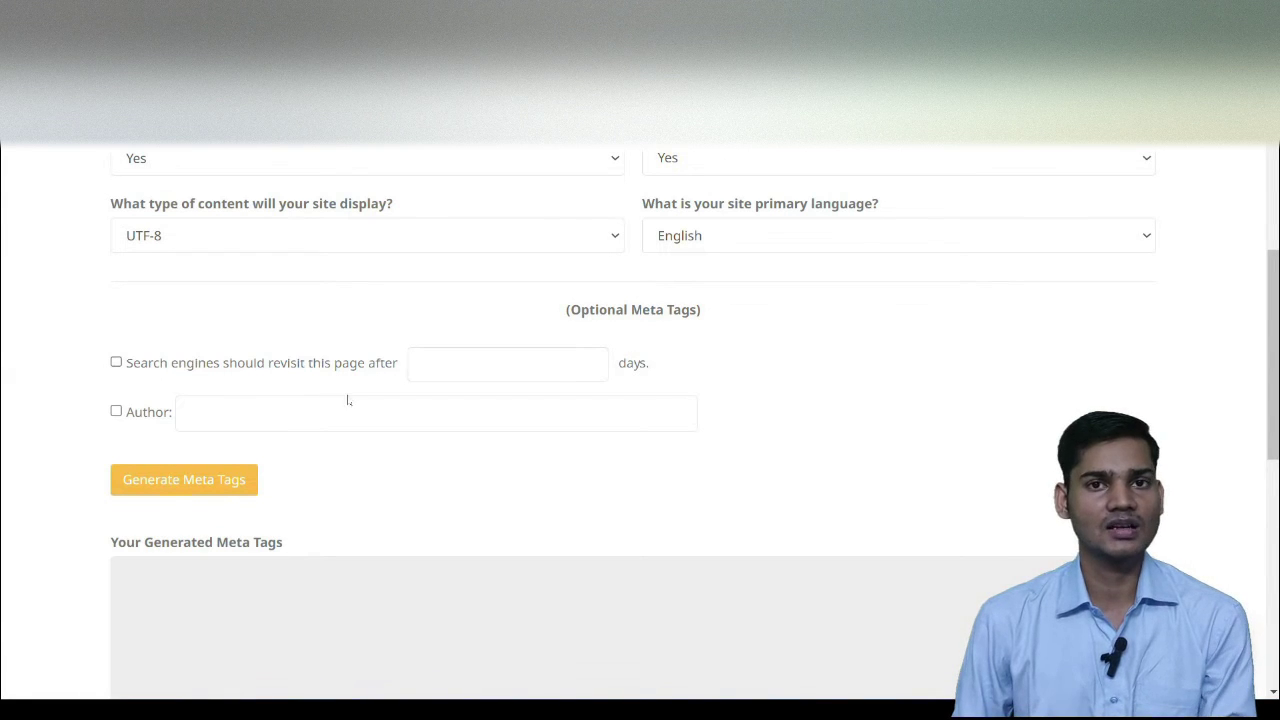
# Step: Enter 10 days as the search-engine revisit interval
pyautogui.click(560, 368)
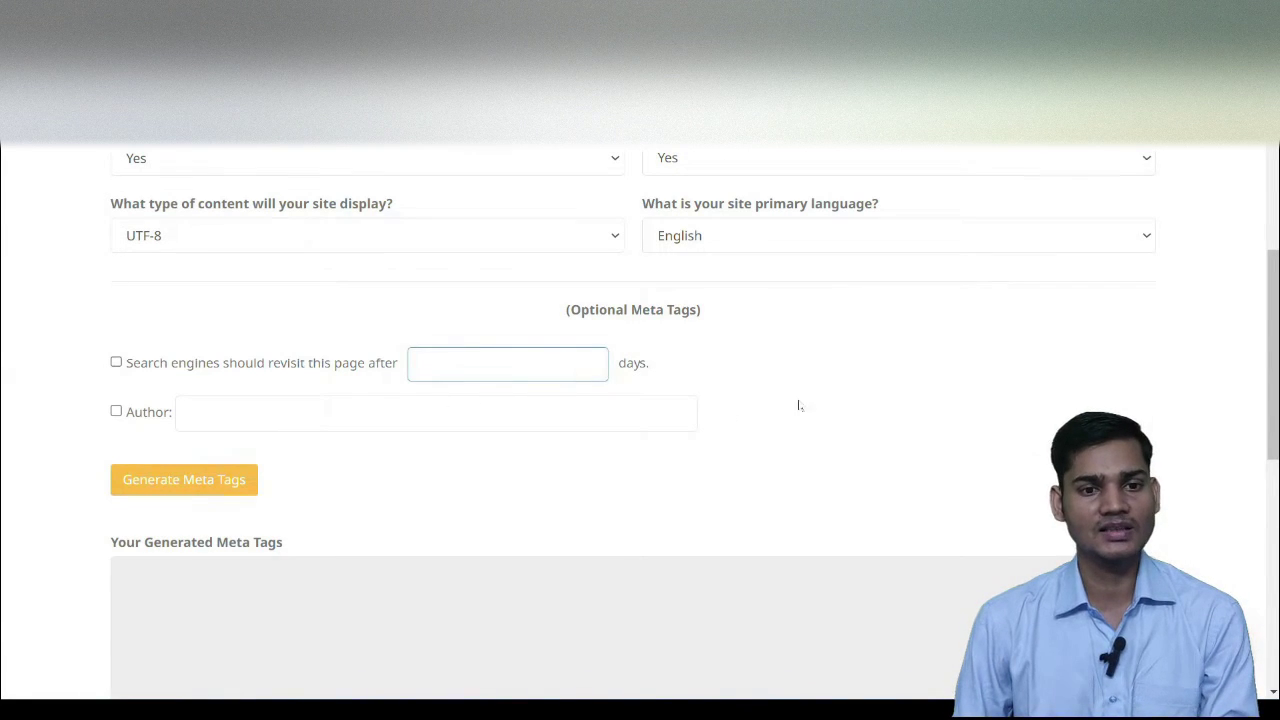
pyautogui.scroll(6, 799, 405)
pyautogui.scroll(-3, 640, 420)
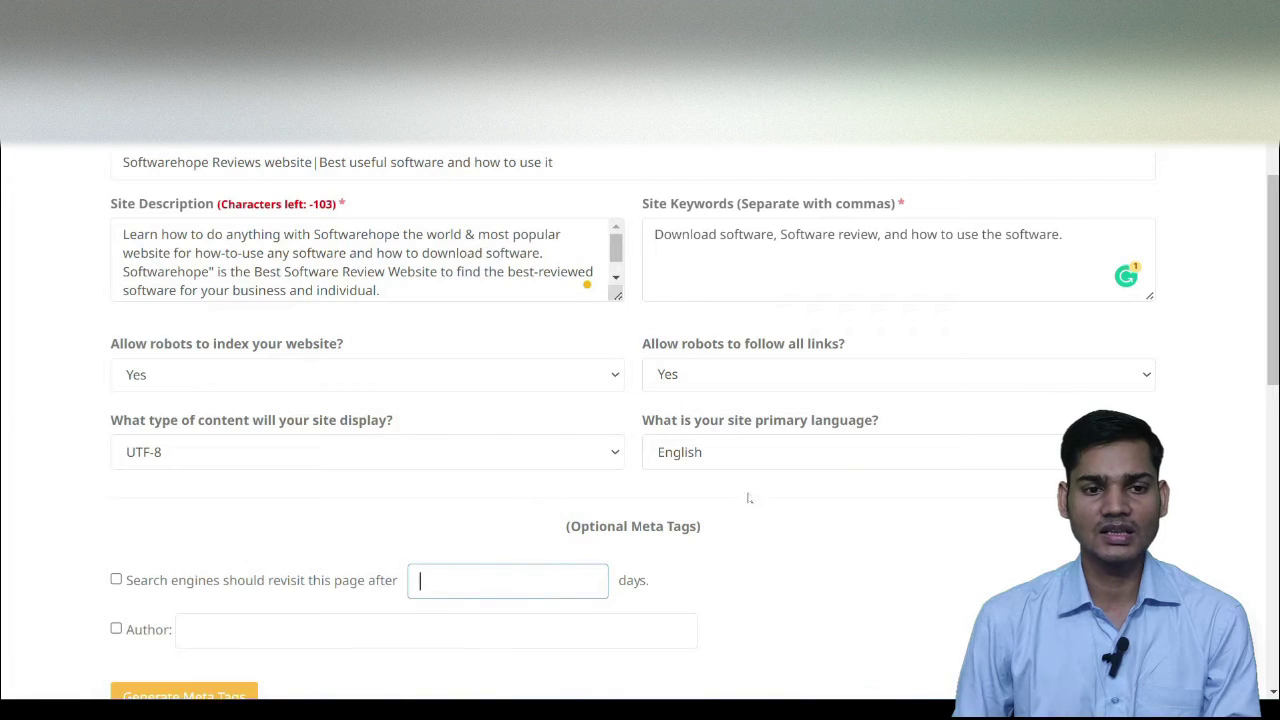
pyautogui.scroll(-6, 661, 471)
pyautogui.scroll(3, 495, 347)
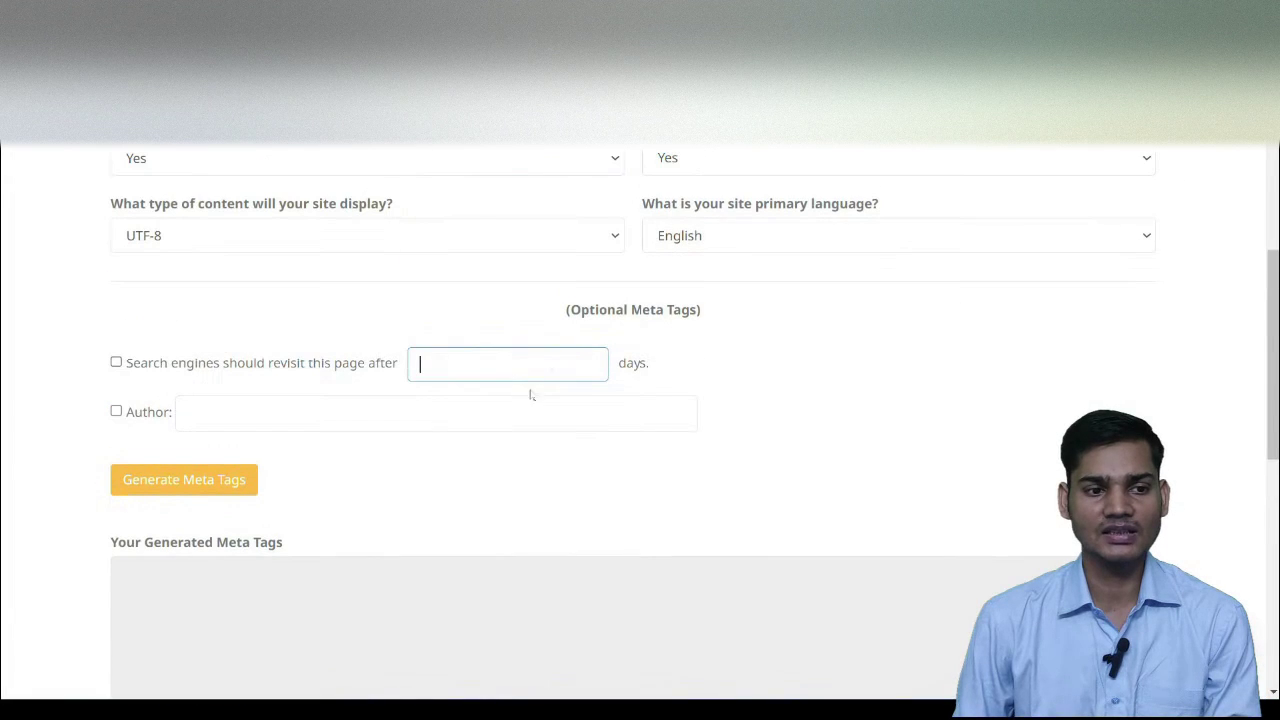
pyautogui.click(551, 367)
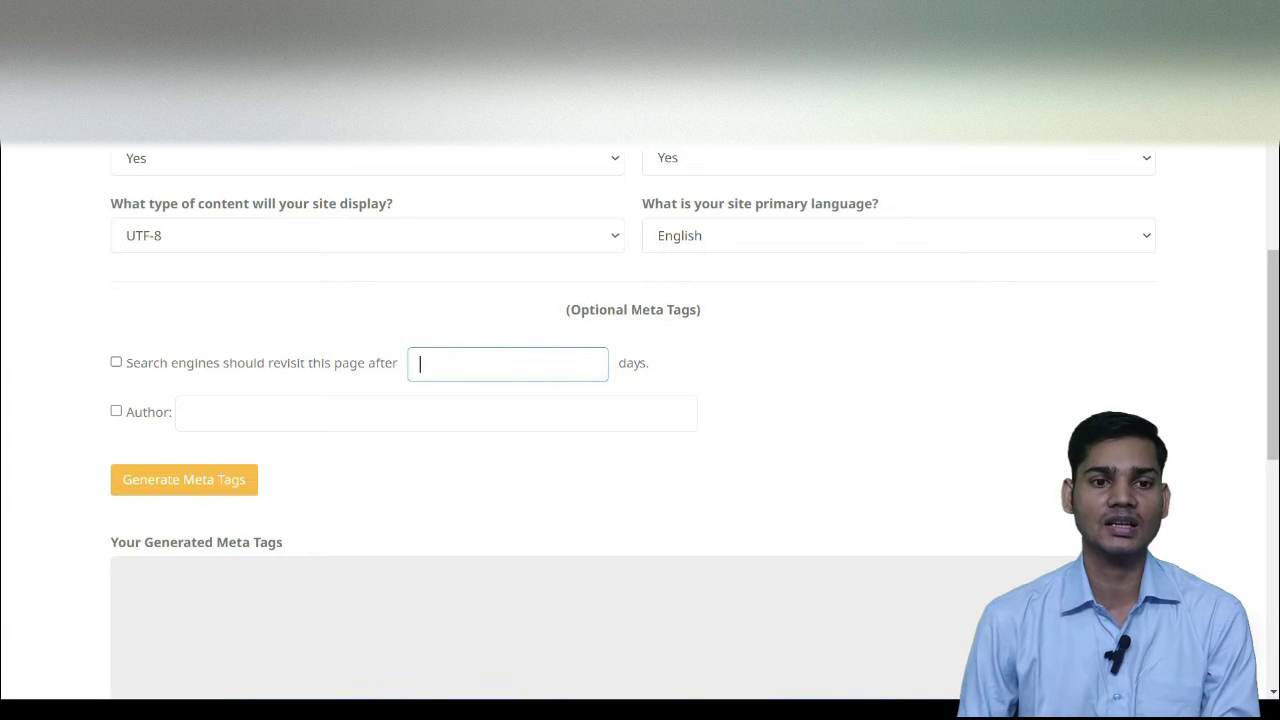
pyautogui.scroll(4, 640, 400)
pyautogui.scroll(-2, 640, 400)
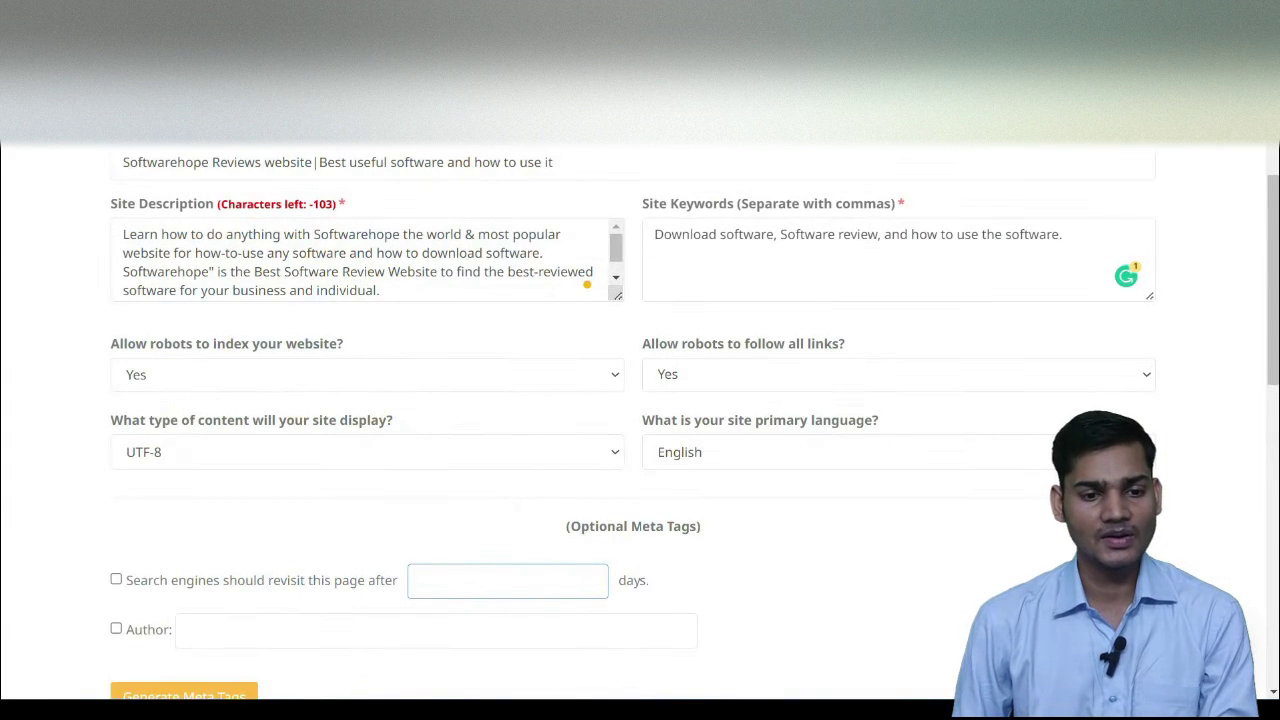
pyautogui.scroll(-2, 640, 420)
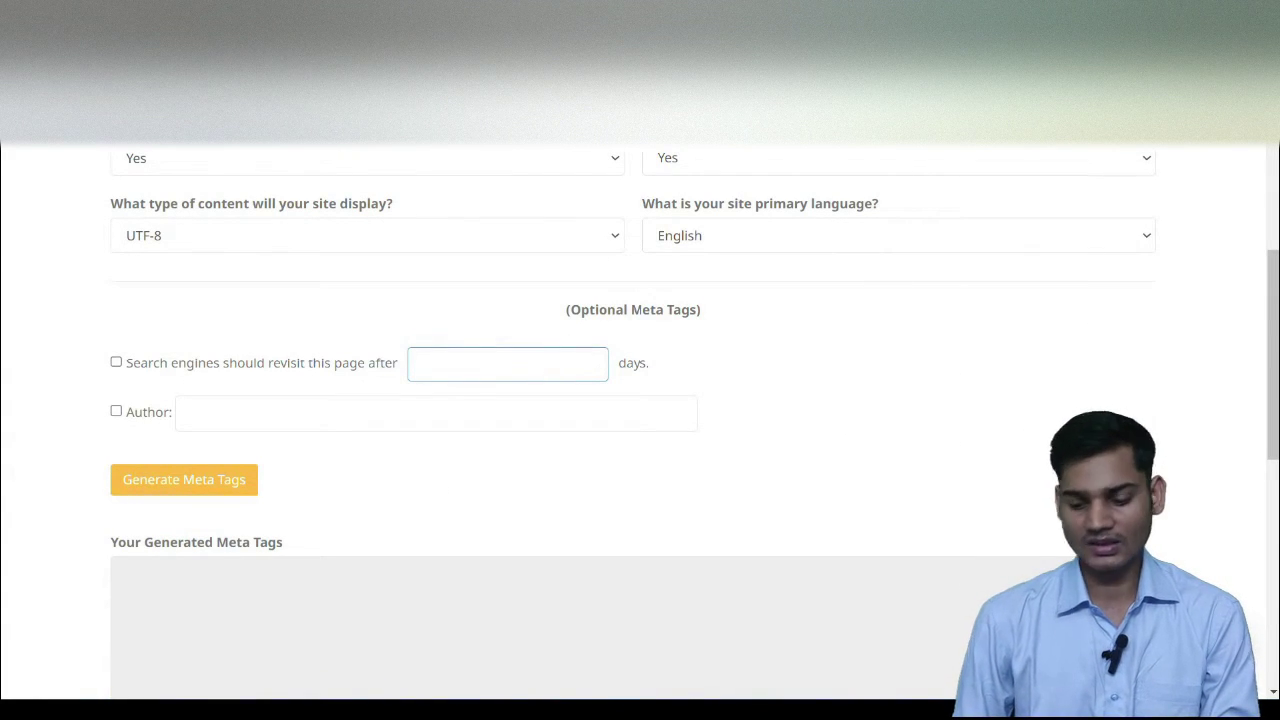
pyautogui.write('10')
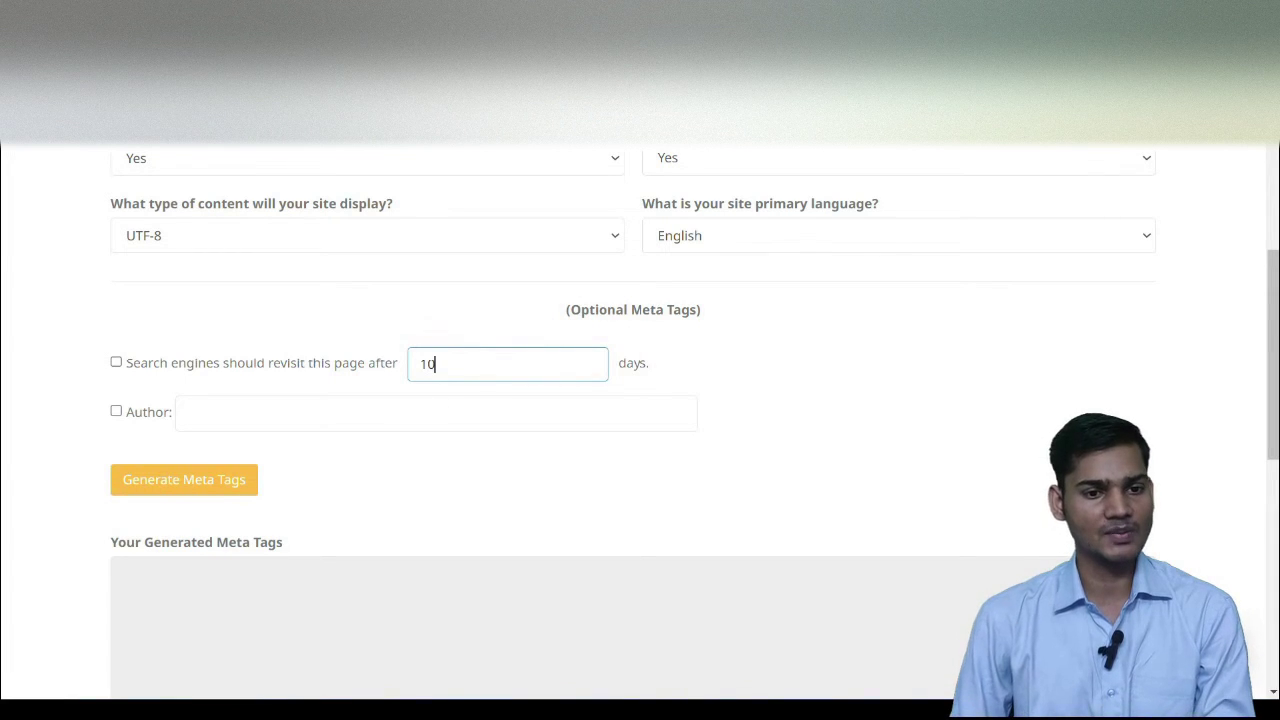
# Step: Enter the author's name in capital letters in the Author field
pyautogui.click(257, 414)
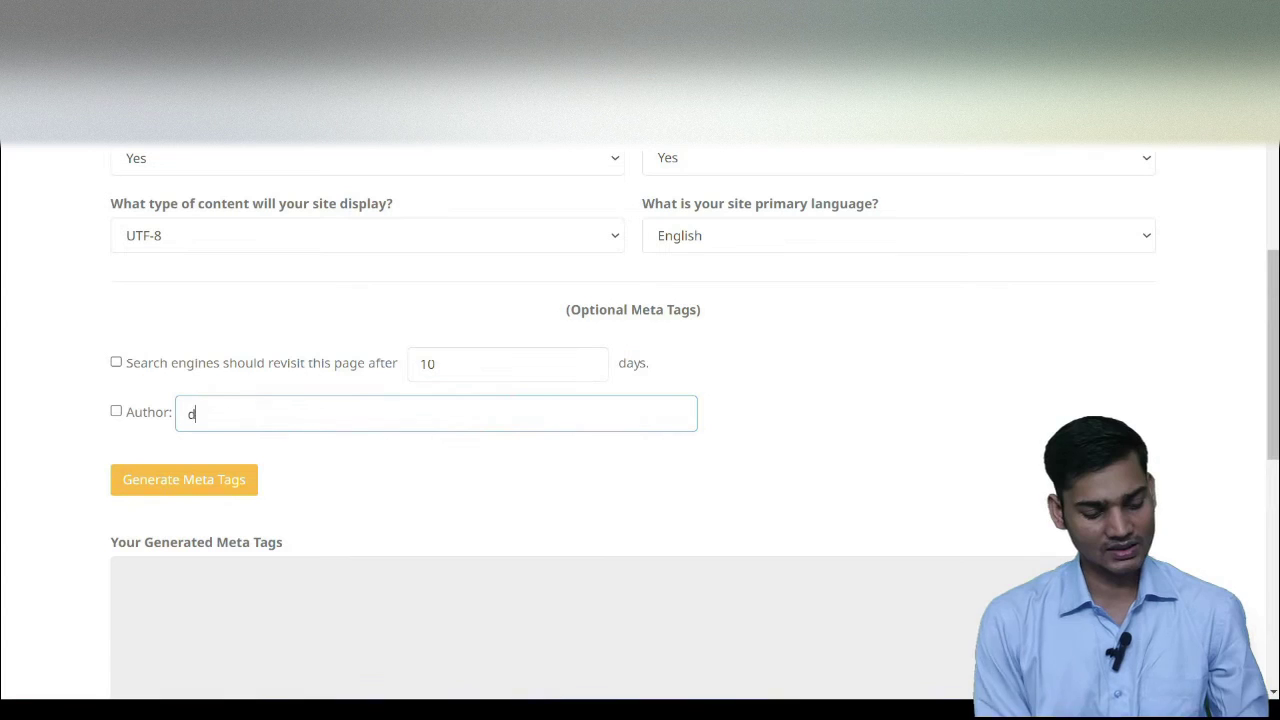
pyautogui.write('de')
pyautogui.press('BackSpace')
pyautogui.press('BackSpace')
pyautogui.write('DEVENDRA')
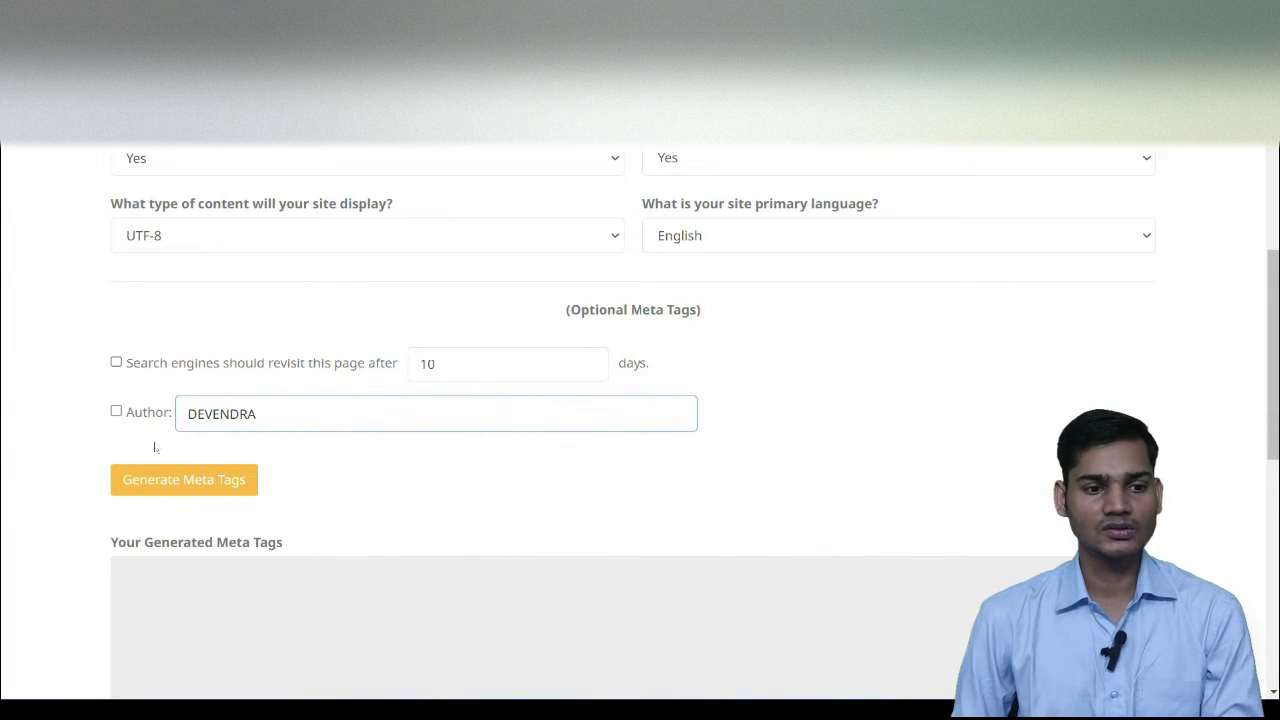
# Step: Generate the meta tags and select all of the generated output
pyautogui.click(574, 478)
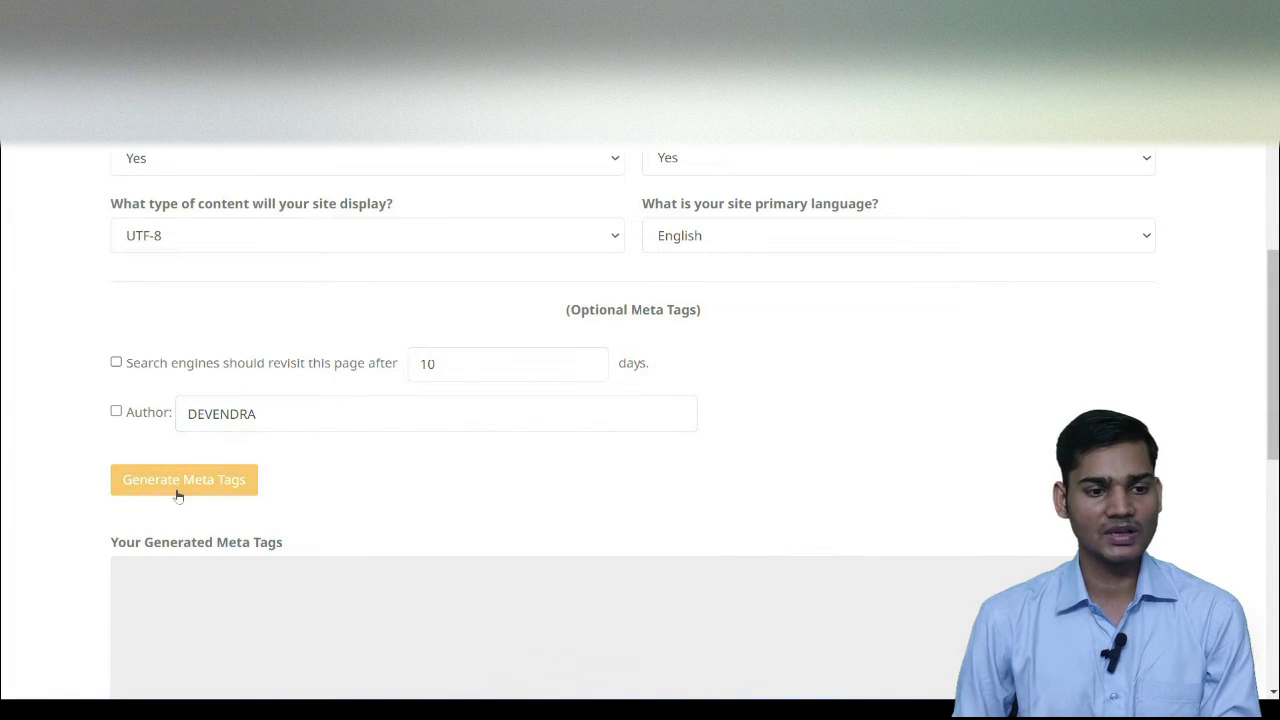
pyautogui.click(151, 487)
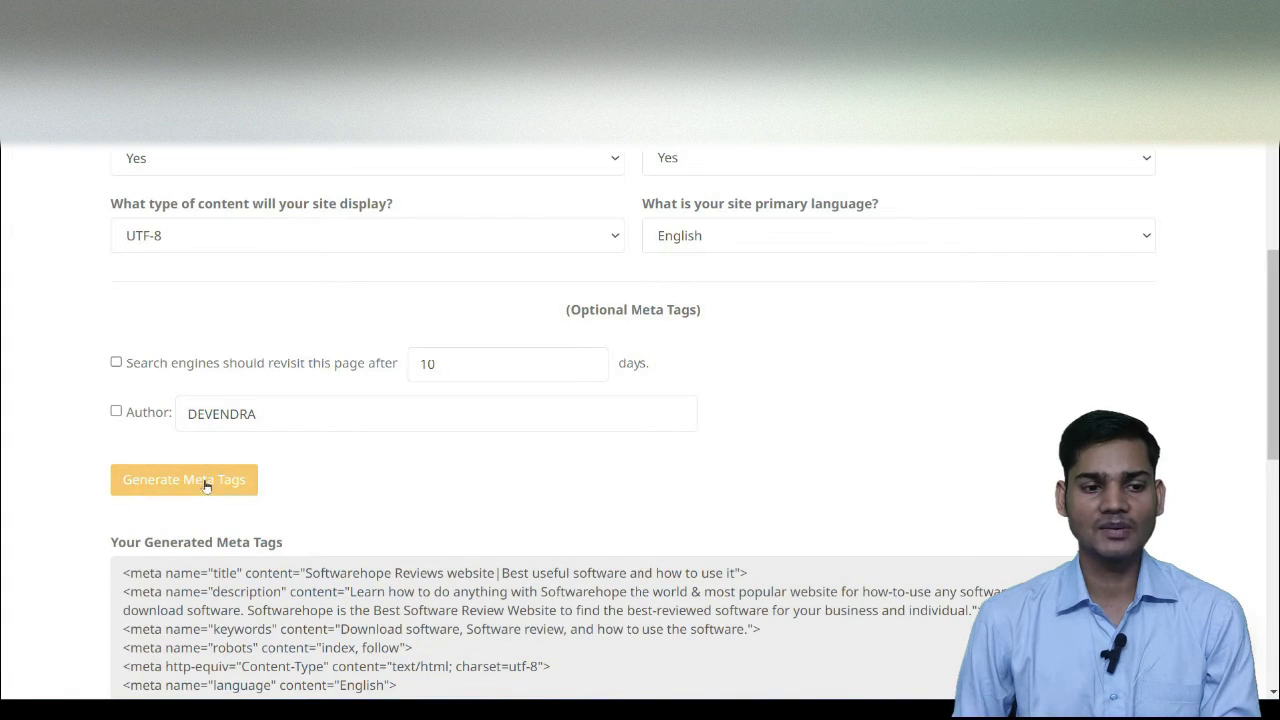
pyautogui.scroll(-2, 272, 485)
pyautogui.moveTo(406, 471); pyautogui.dragTo(193, 430)
pyautogui.scroll(2, 486, 480)
pyautogui.scroll(-2, 531, 508)
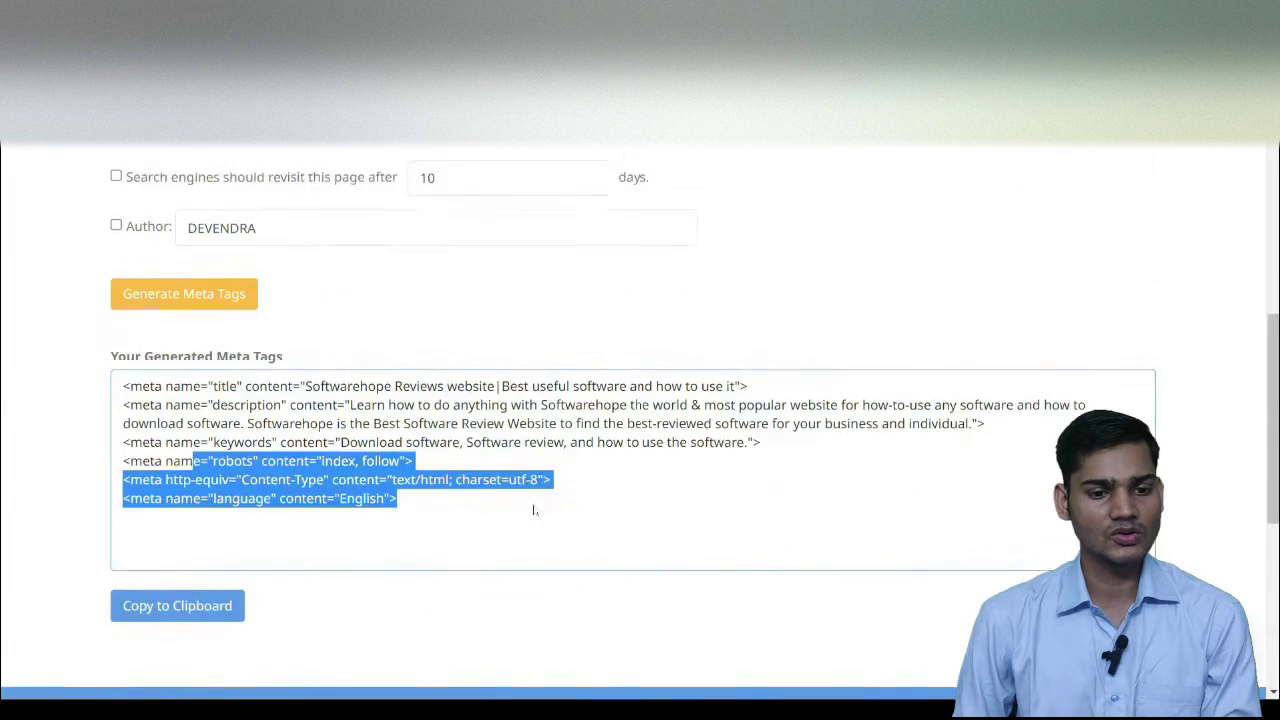
pyautogui.click(531, 508)
pyautogui.hotkey('ctrl', 'a')
pyautogui.scroll(2, 118, 377)
# Step: Enable the revisit-after and Author options, regenerate, and select all the tag lines
pyautogui.click(116, 363)
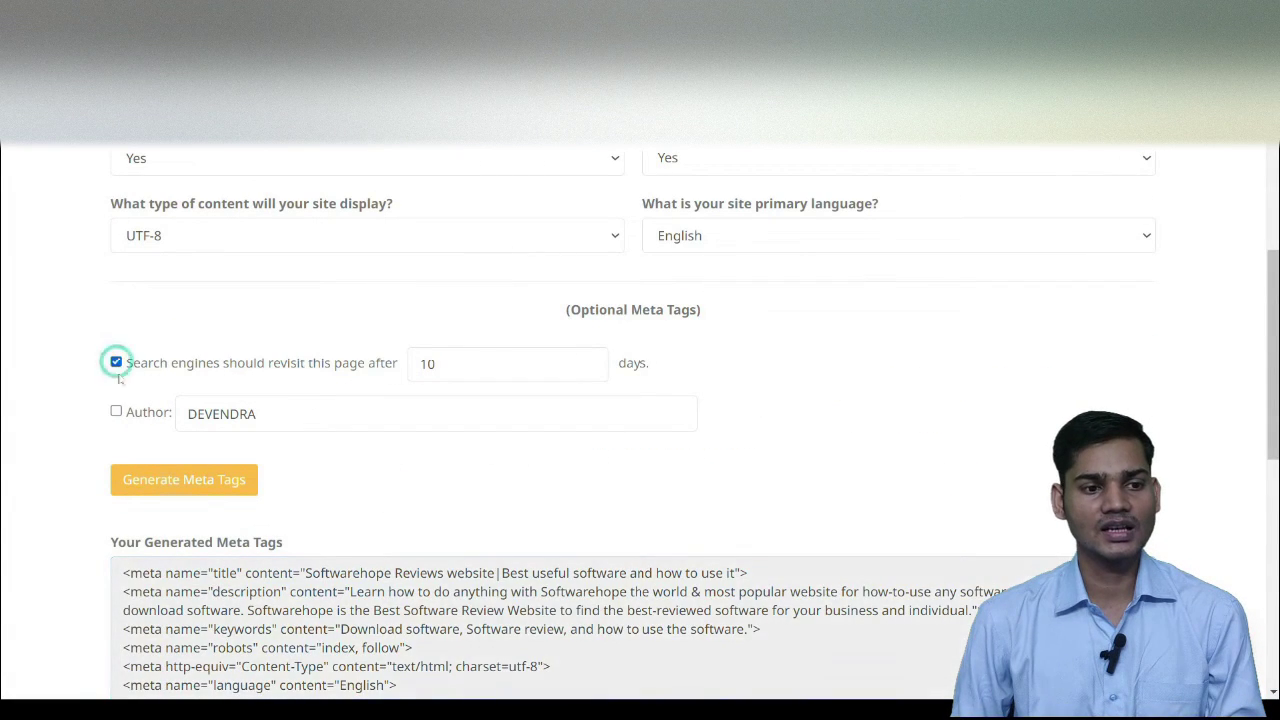
pyautogui.click(116, 412)
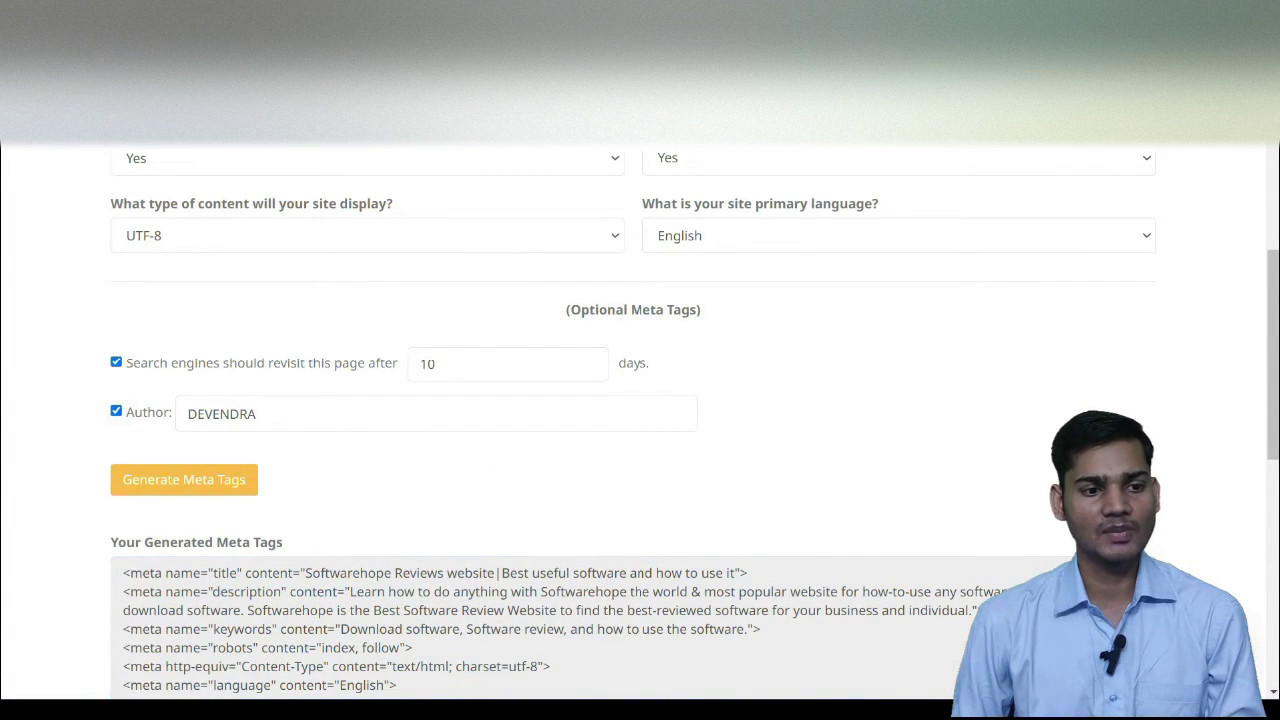
pyautogui.scroll(-2, 116, 412)
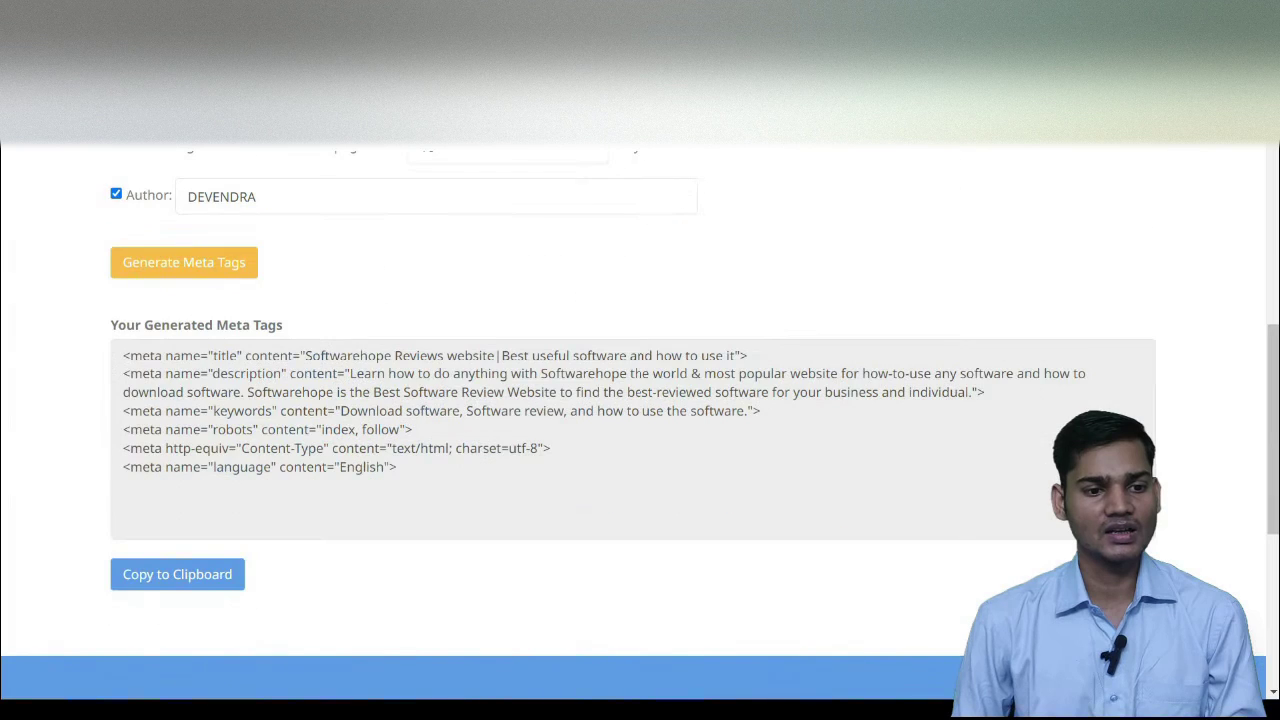
pyautogui.click(188, 265)
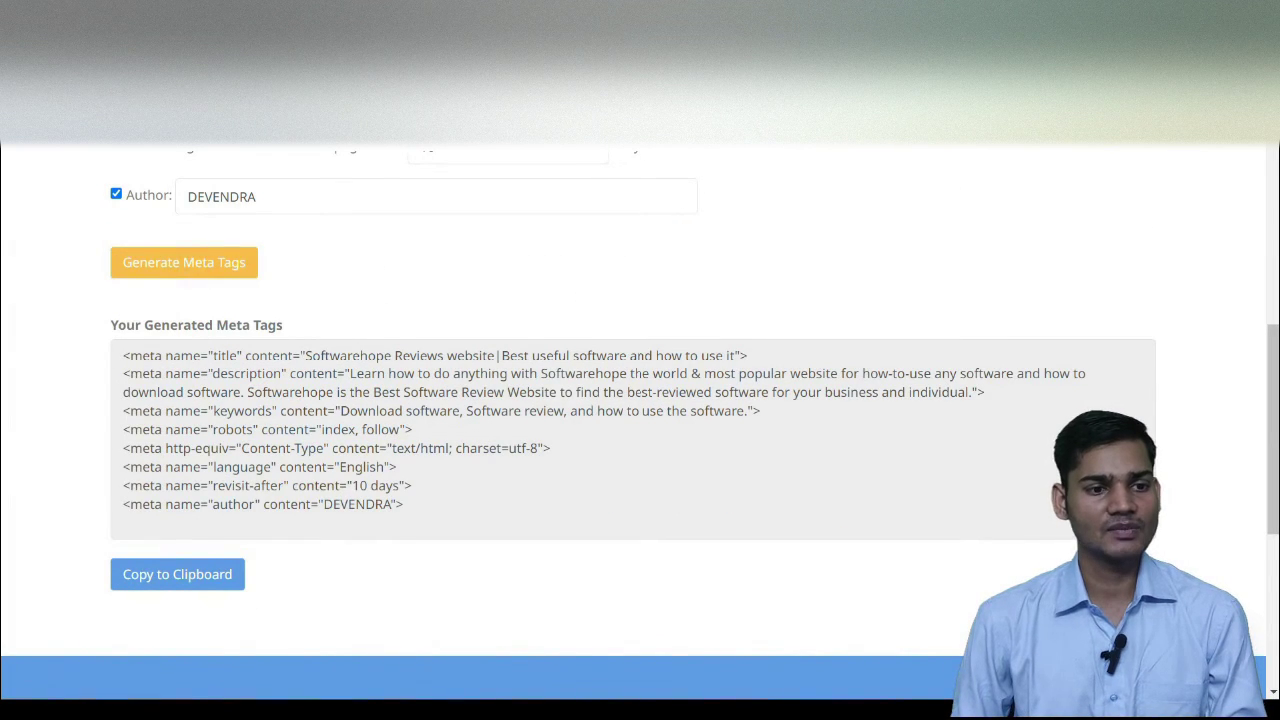
pyautogui.moveTo(404, 504); pyautogui.dragTo(123, 355)
pyautogui.hotkey('ctrl', 'c')
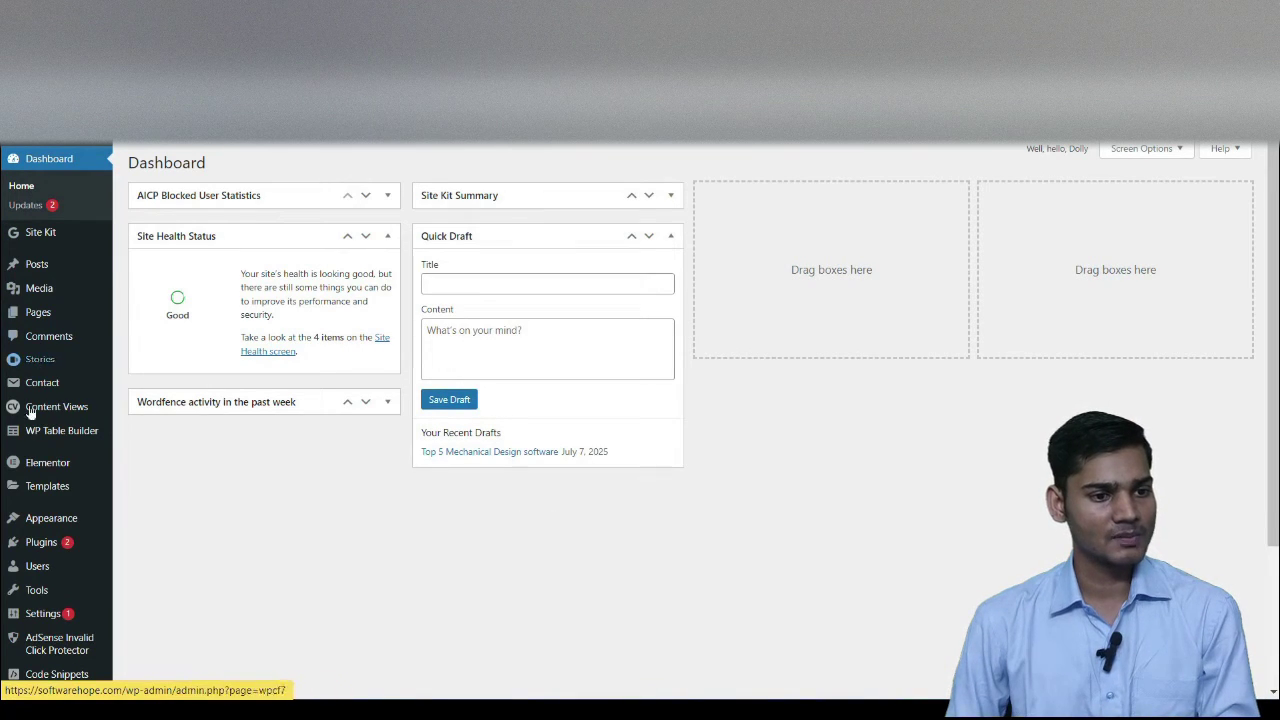
# Step: Open Appearance > Theme File Editor and scroll through Astra's style.css
pyautogui.moveTo(65, 525)
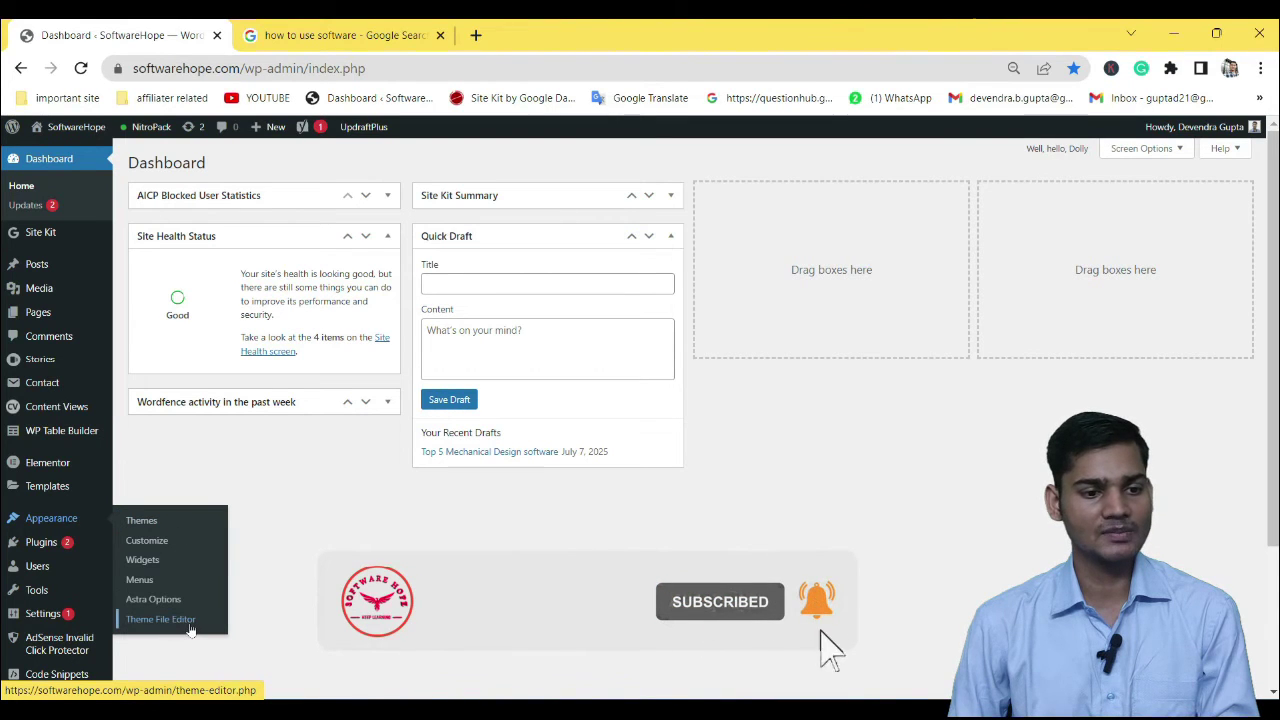
pyautogui.click(189, 625)
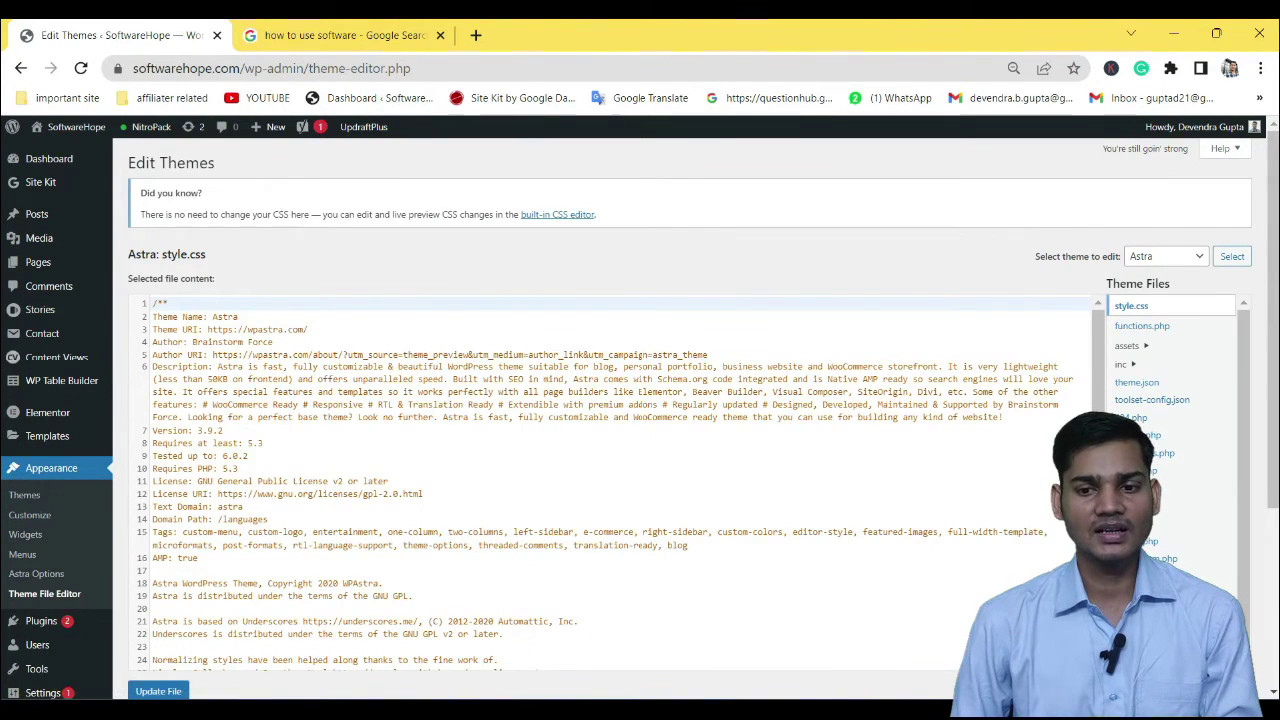
pyautogui.scroll(-2, 620, 480)
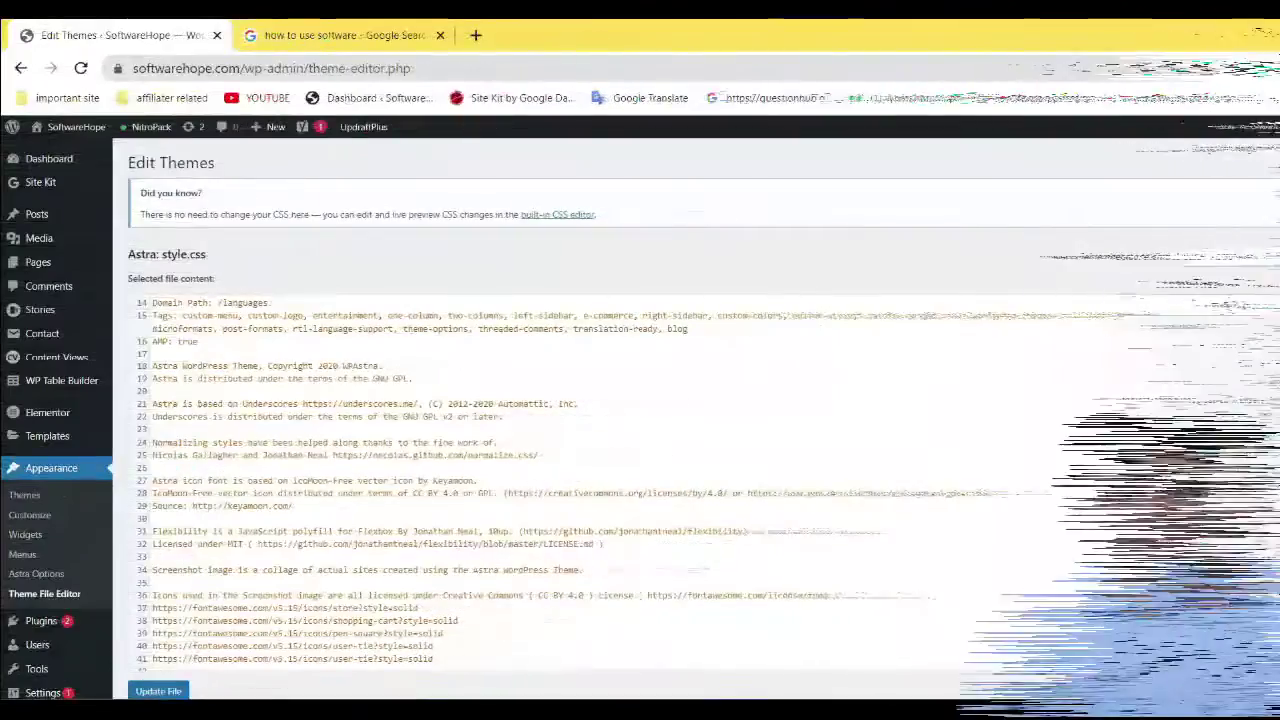
pyautogui.scroll(-3, 610, 480)
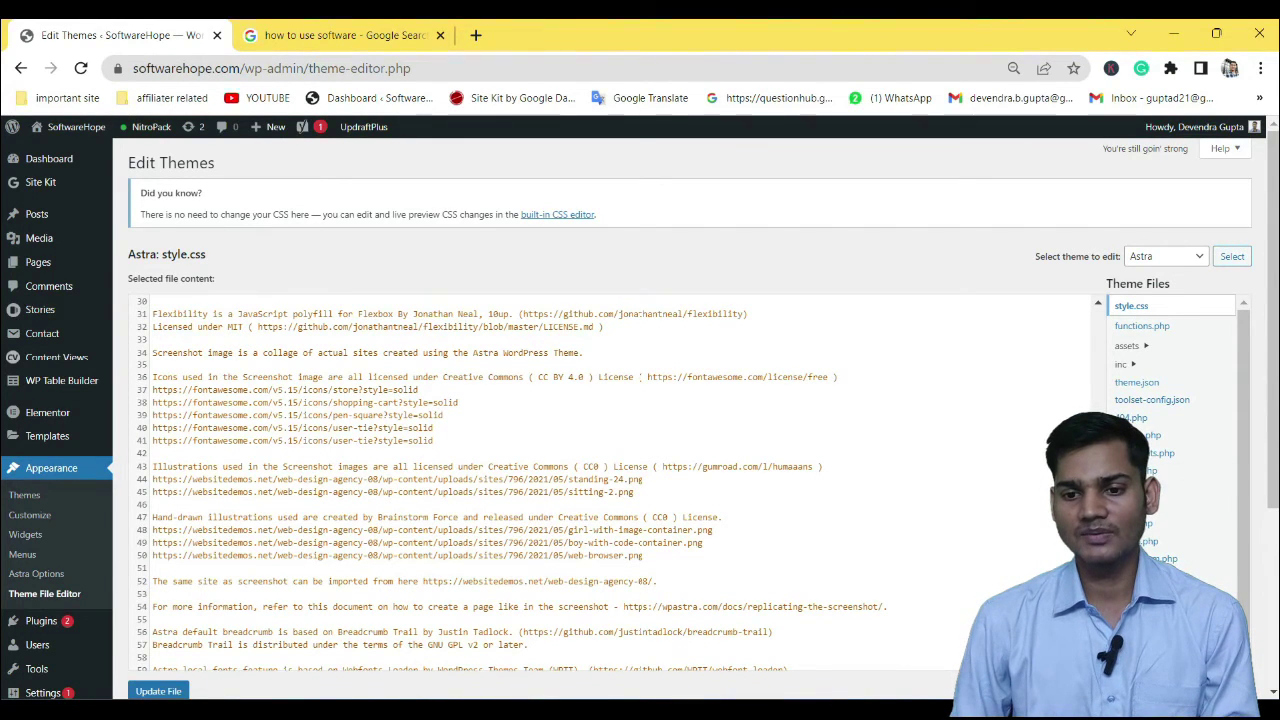
# Step: Paste the meta tags on a new line after <head> in header.php and update the file
pyautogui.click(1140, 487)
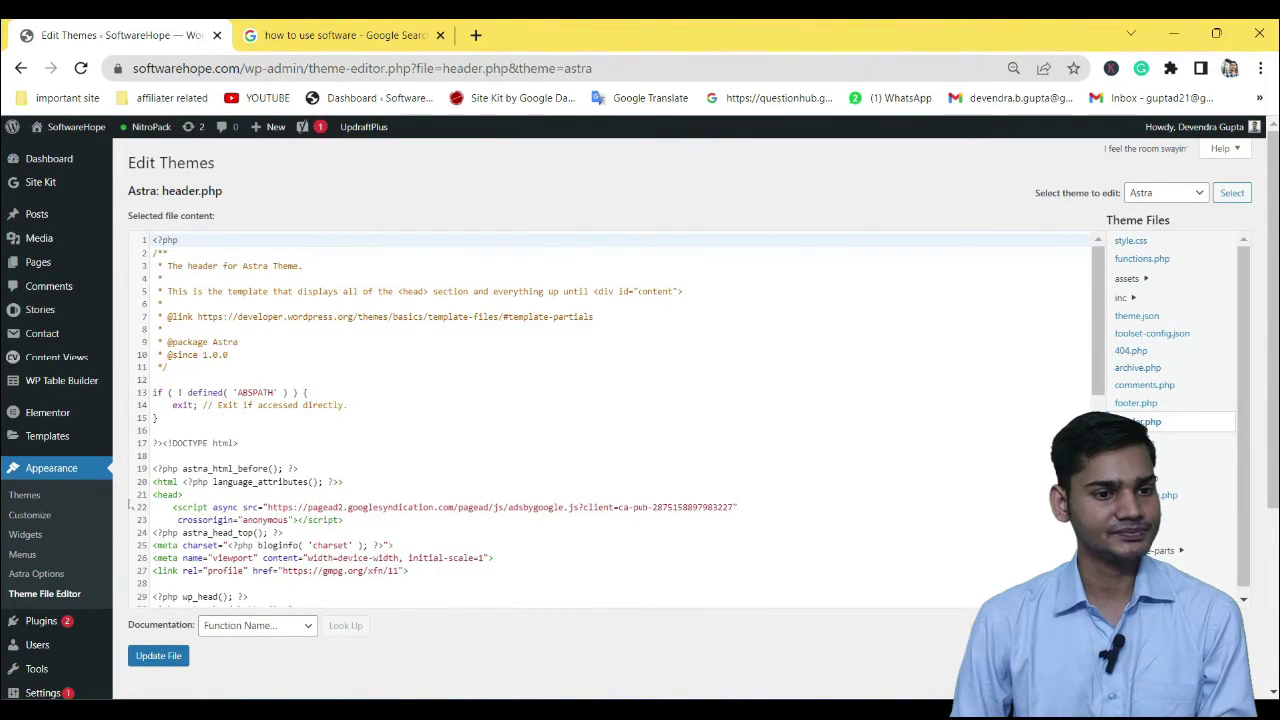
pyautogui.scroll(-4, 620, 420)
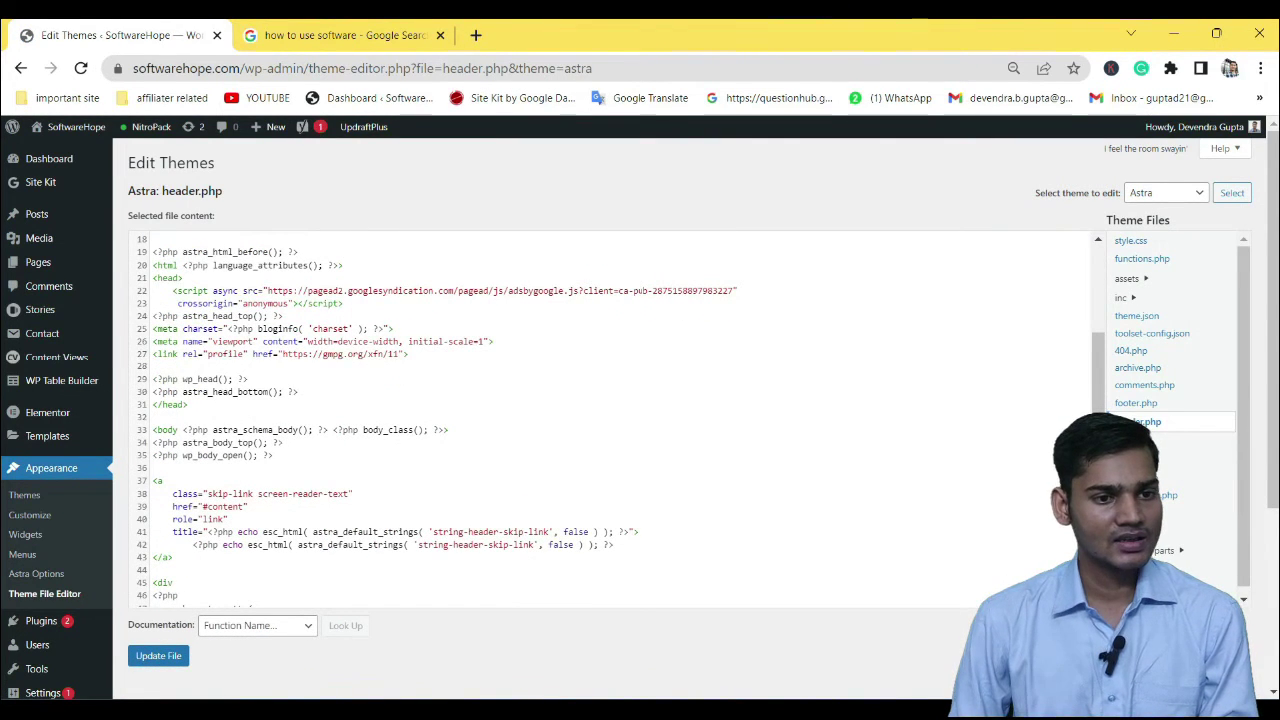
pyautogui.click(183, 277)
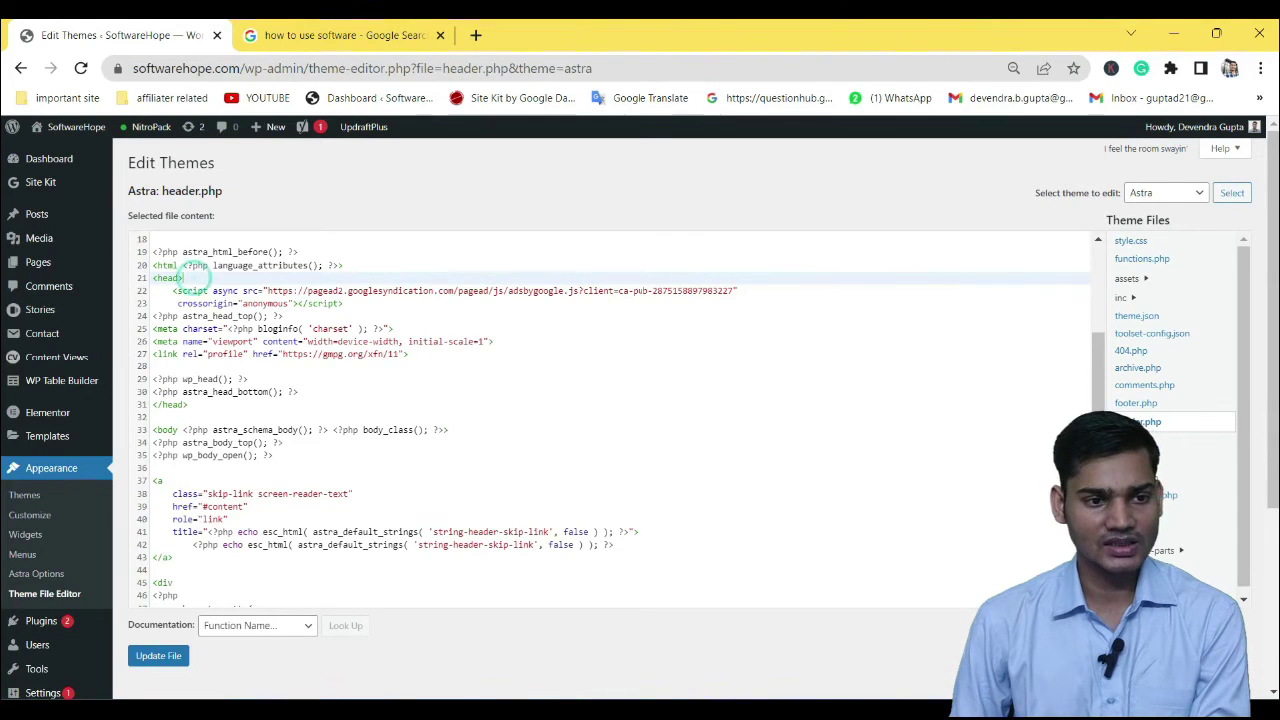
pyautogui.press('Return')
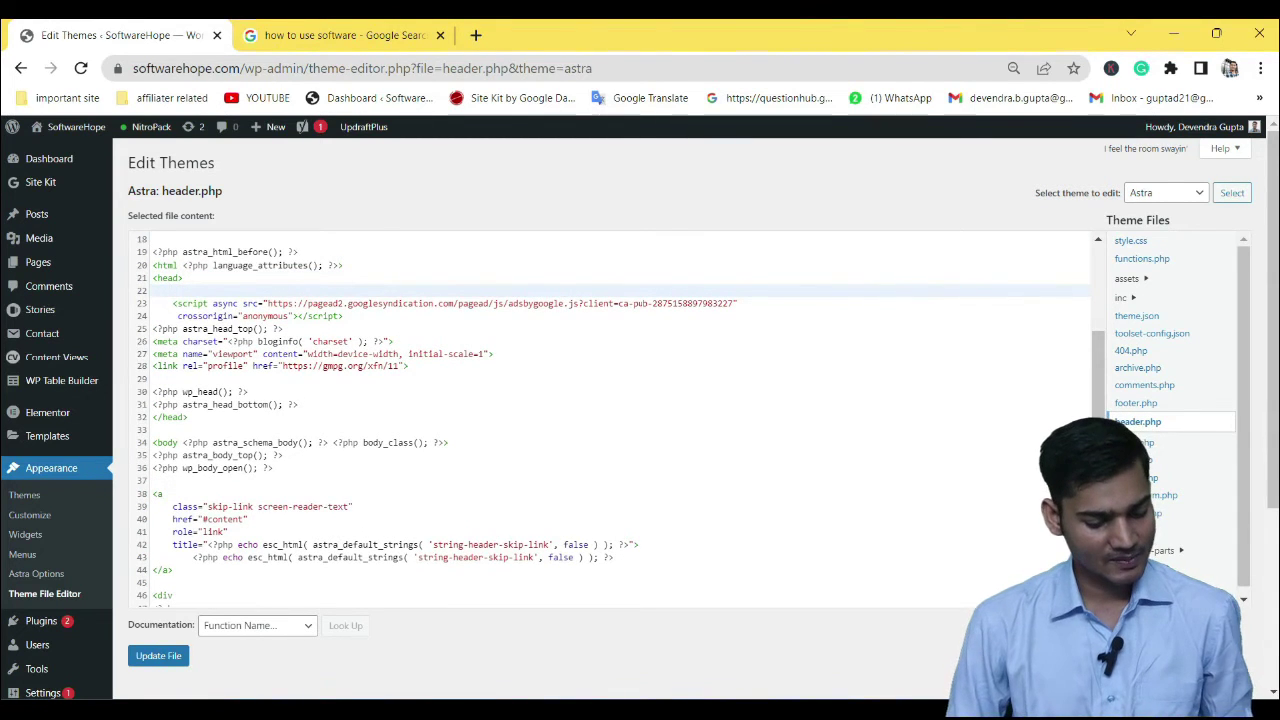
pyautogui.hotkey('ctrl', 'v')
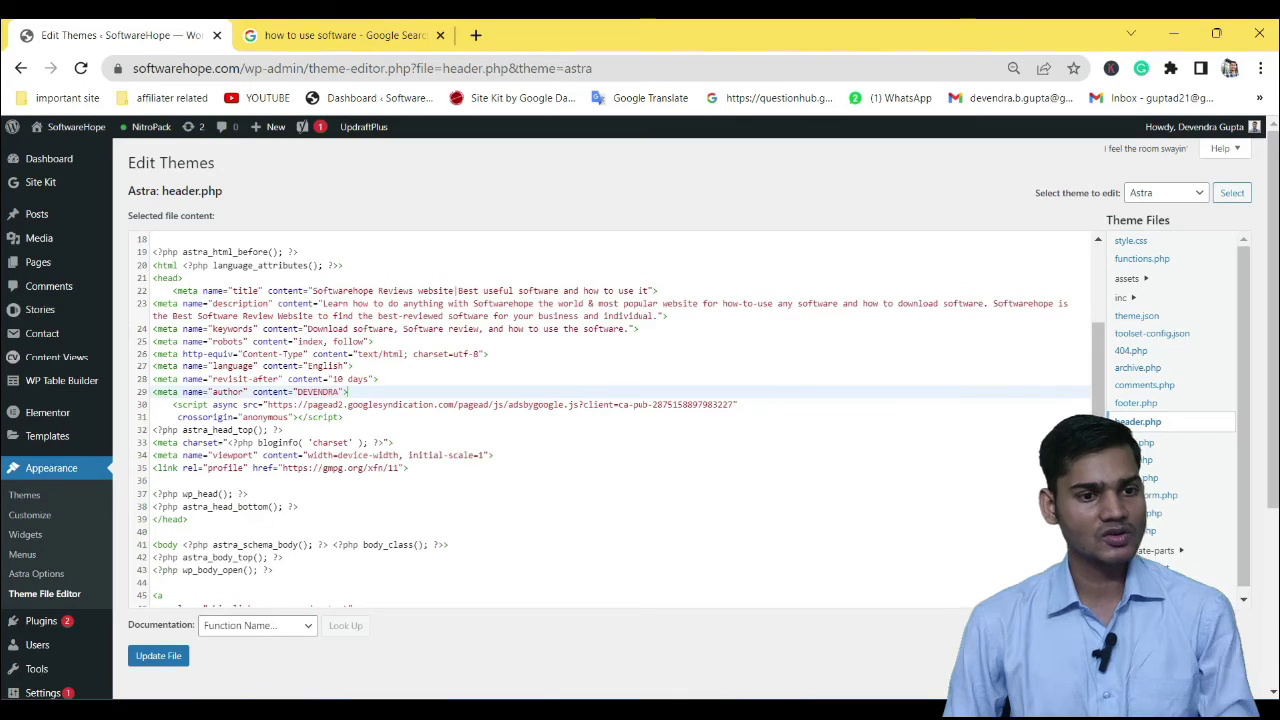
pyautogui.click(166, 662)
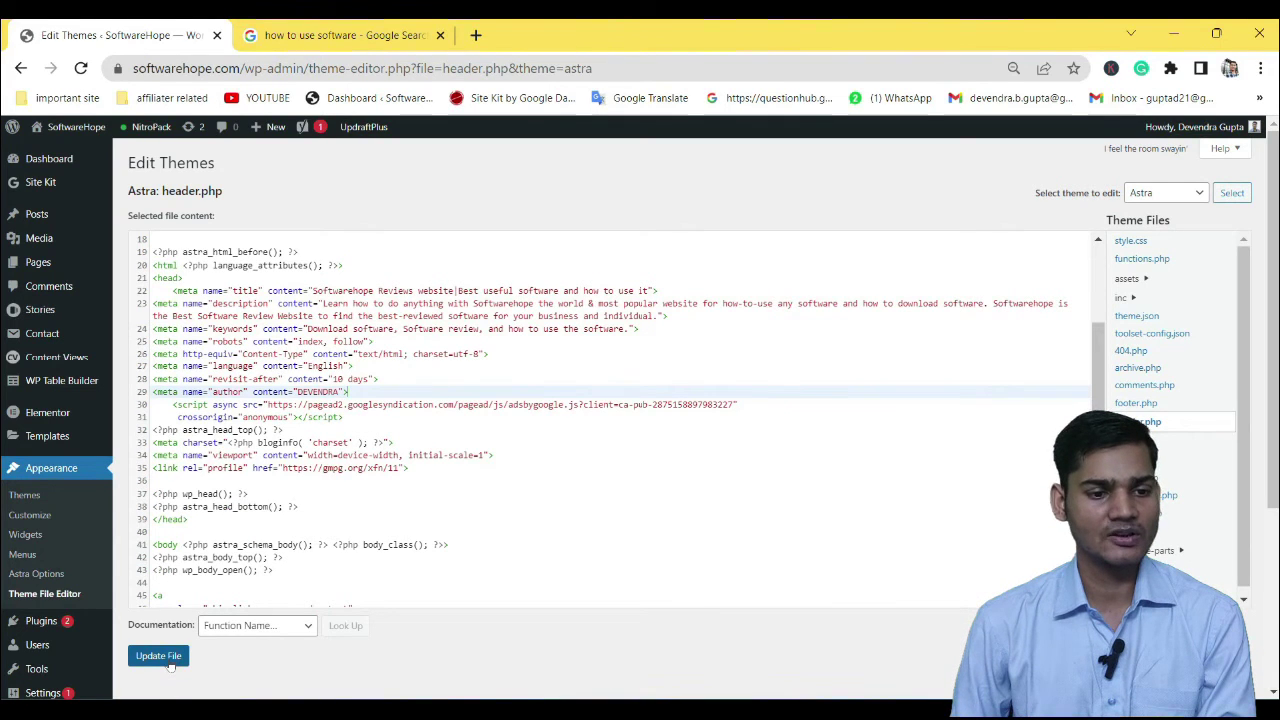
pyautogui.click(160, 656)
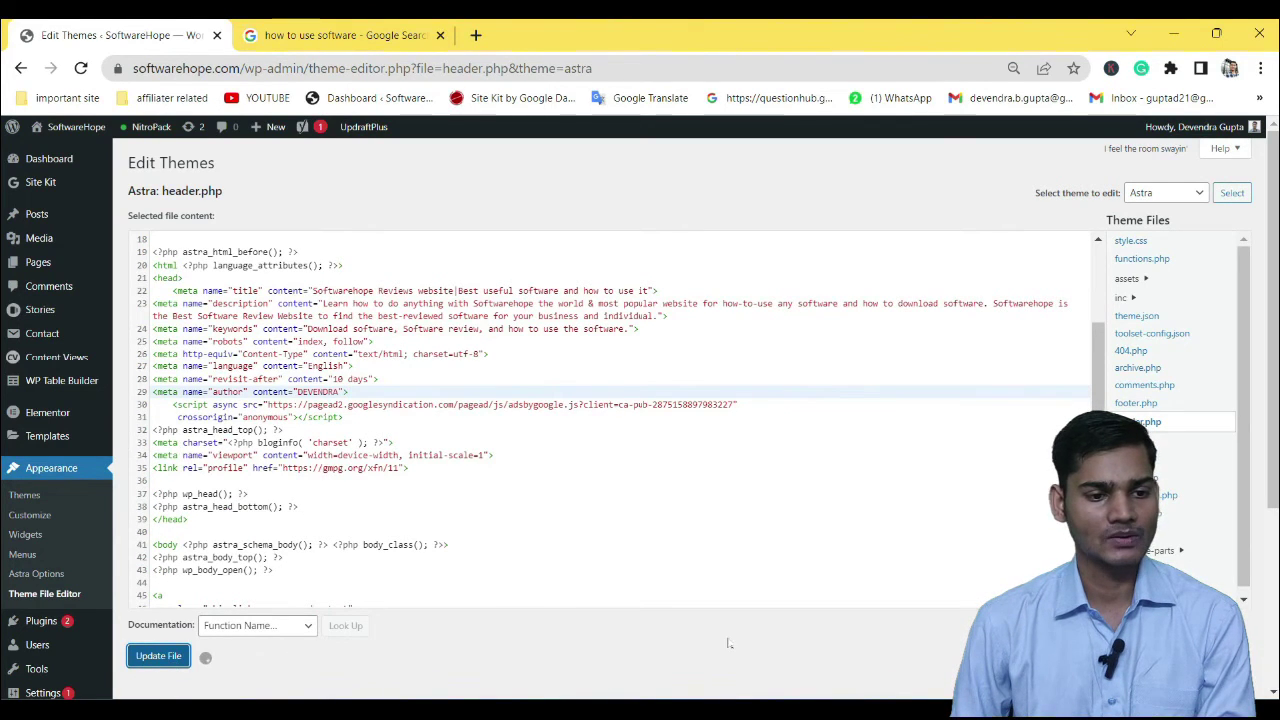